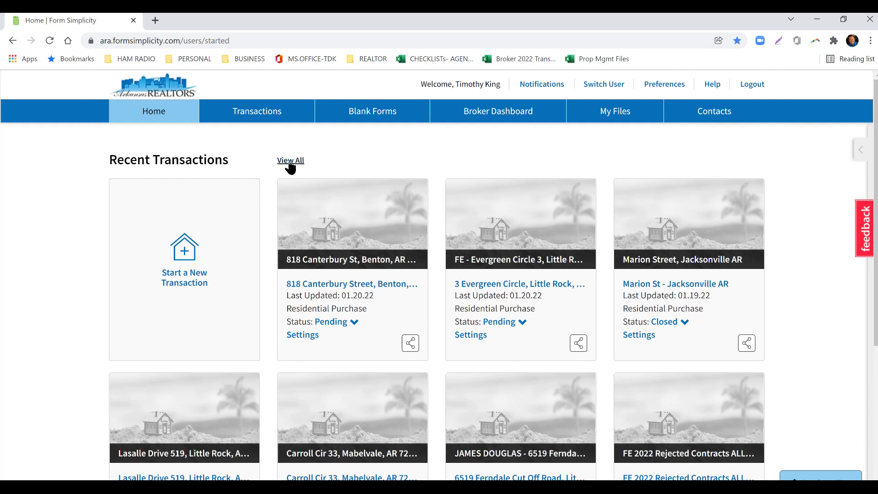
Open my transactions list and set the status of the first buyer transaction to Expired.
{"action": "left_click", "coordinate": [266, 117]}
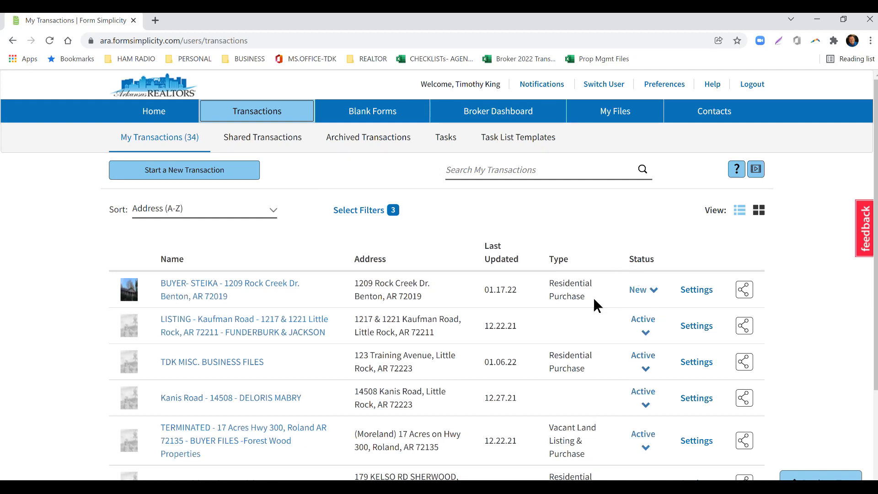
{"action": "left_click", "coordinate": [650, 292]}
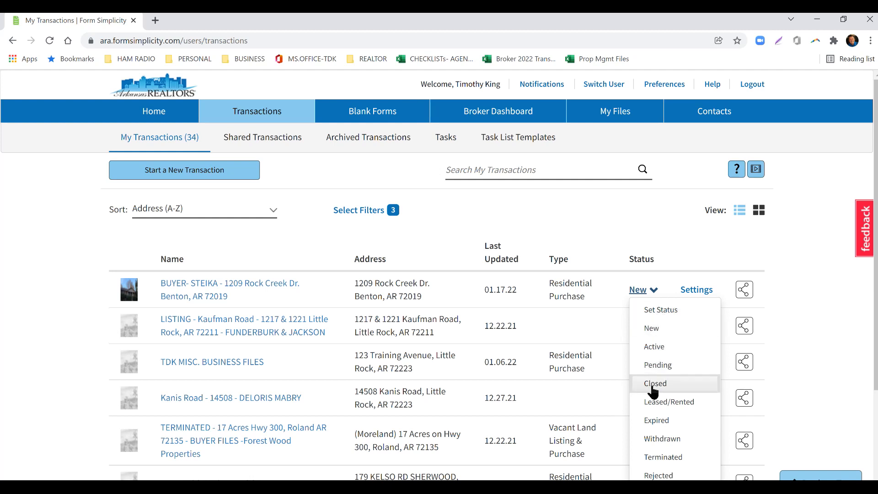
{"action": "left_click", "coordinate": [661, 422]}
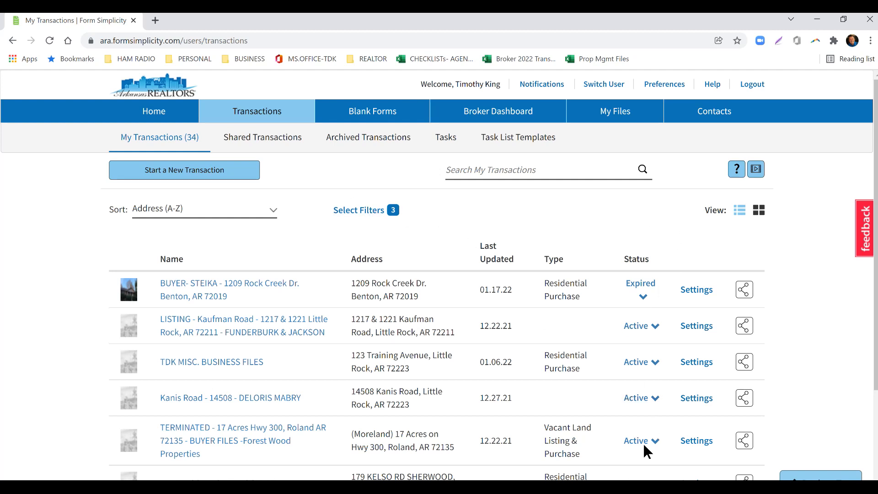
Apply transaction filters to my transactions with only the New, Active and Pending statuses selected.
{"action": "left_click", "coordinate": [370, 213]}
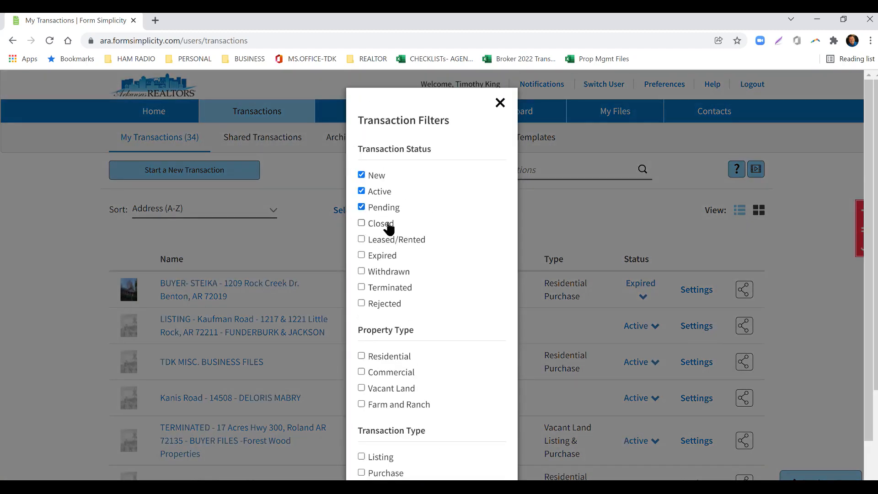
{"action": "left_click", "coordinate": [379, 208]}
{"action": "left_click", "coordinate": [370, 192]}
{"action": "left_click", "coordinate": [362, 207]}
{"action": "left_click", "coordinate": [361, 223]}
{"action": "left_click", "coordinate": [361, 175]}
{"action": "left_click", "coordinate": [362, 191]}
{"action": "left_click", "coordinate": [361, 207]}
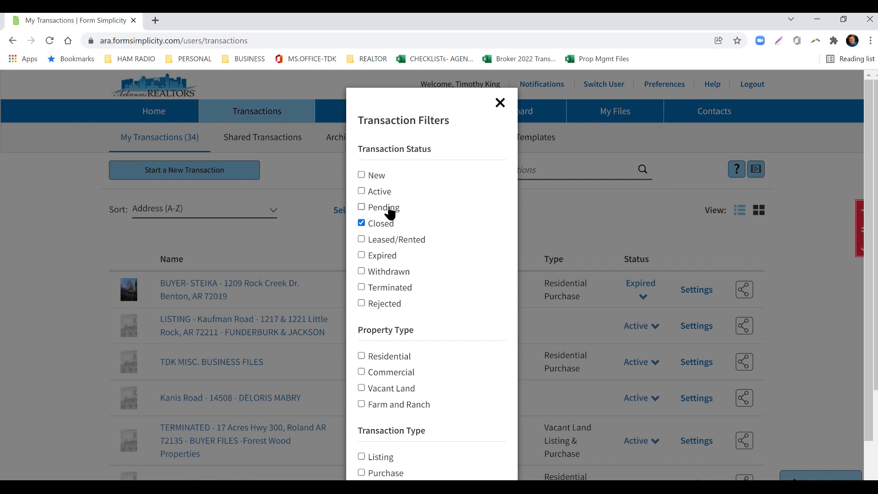
{"action": "left_click", "coordinate": [362, 223]}
{"action": "left_click", "coordinate": [361, 206]}
{"action": "left_click", "coordinate": [361, 191]}
{"action": "left_click", "coordinate": [362, 175]}
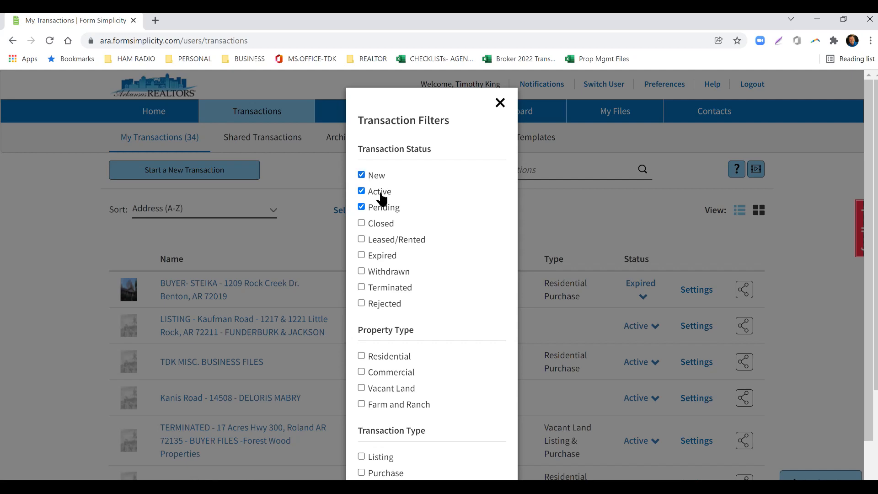
{"action": "scroll", "coordinate": [431, 339], "scroll_direction": "down", "scroll_amount": 2}
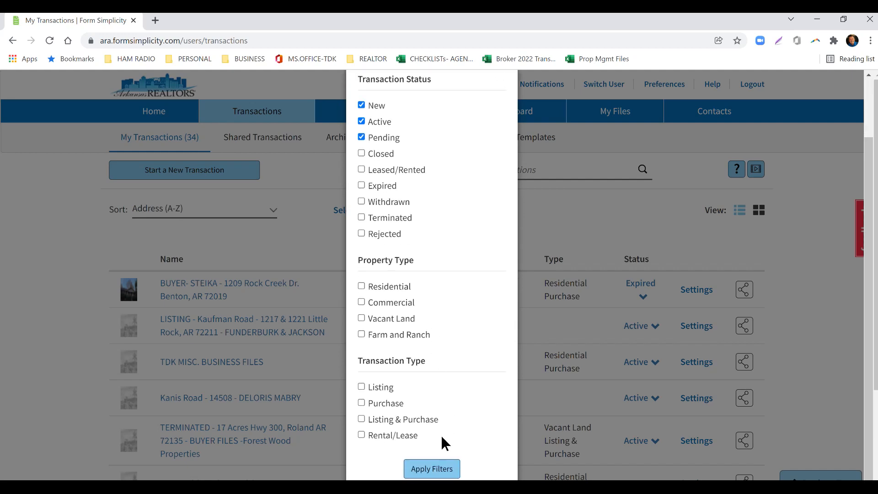
{"action": "left_click", "coordinate": [420, 473]}
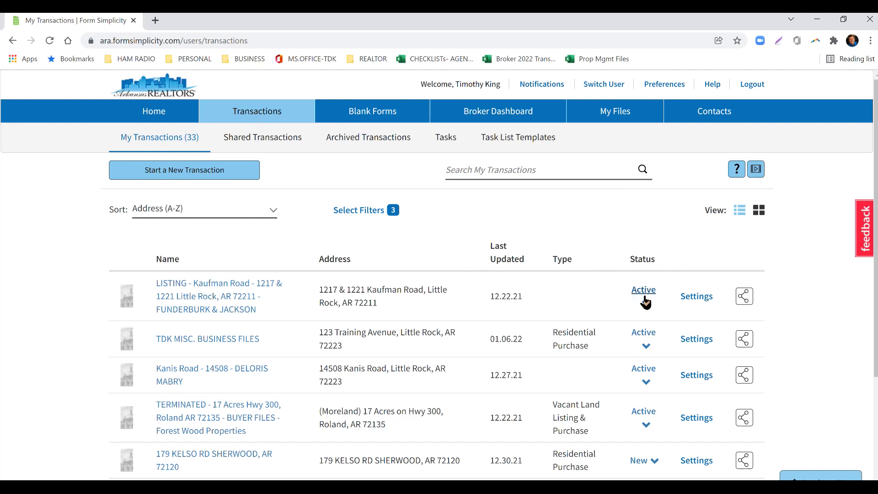
Display 48 transactions per page and look through the whole list of my transactions.
{"action": "scroll", "coordinate": [654, 414], "scroll_direction": "down", "scroll_amount": 4}
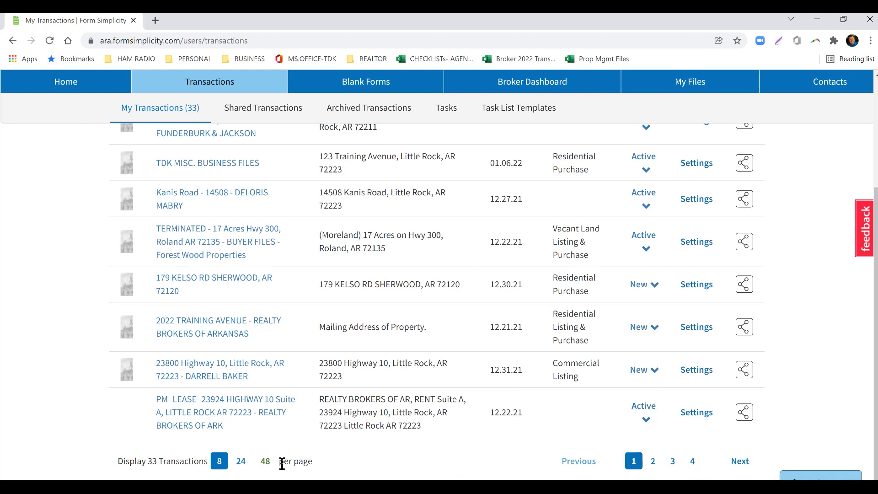
{"action": "left_click", "coordinate": [265, 461]}
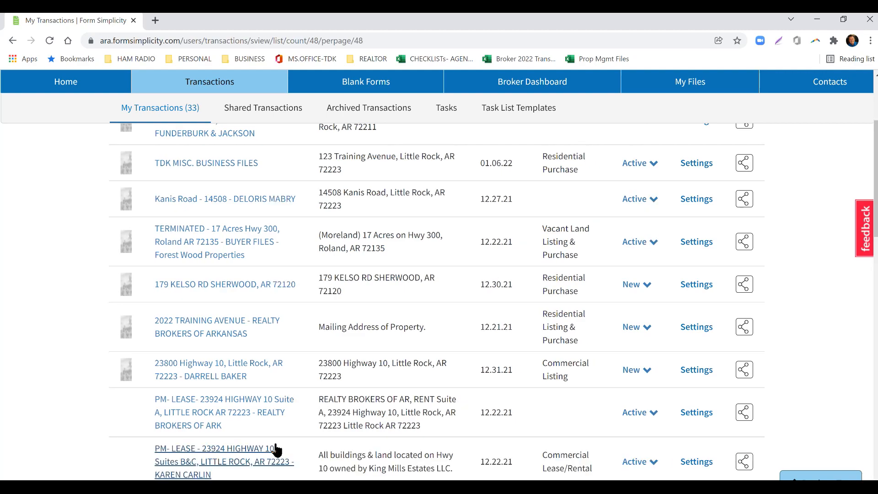
{"action": "scroll", "coordinate": [608, 276], "scroll_direction": "down", "scroll_amount": 15}
{"action": "scroll", "coordinate": [671, 343], "scroll_direction": "down", "scroll_amount": 7}
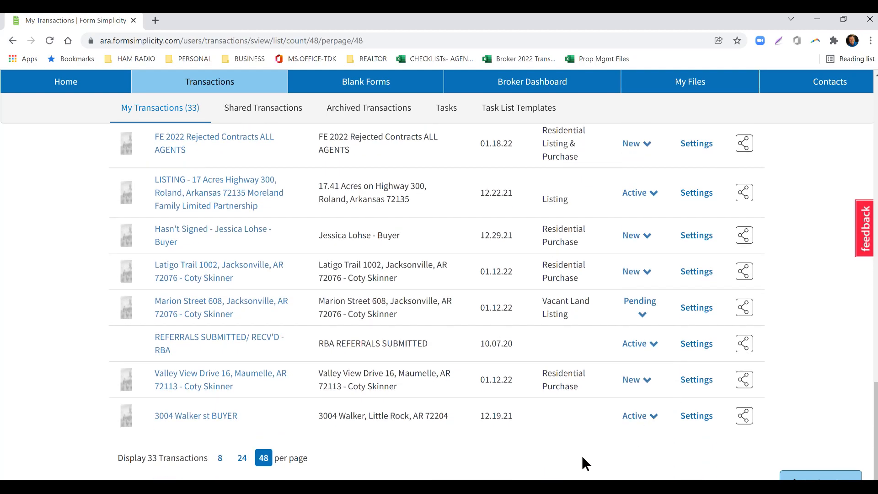
{"action": "scroll", "coordinate": [527, 447], "scroll_direction": "up", "scroll_amount": 11}
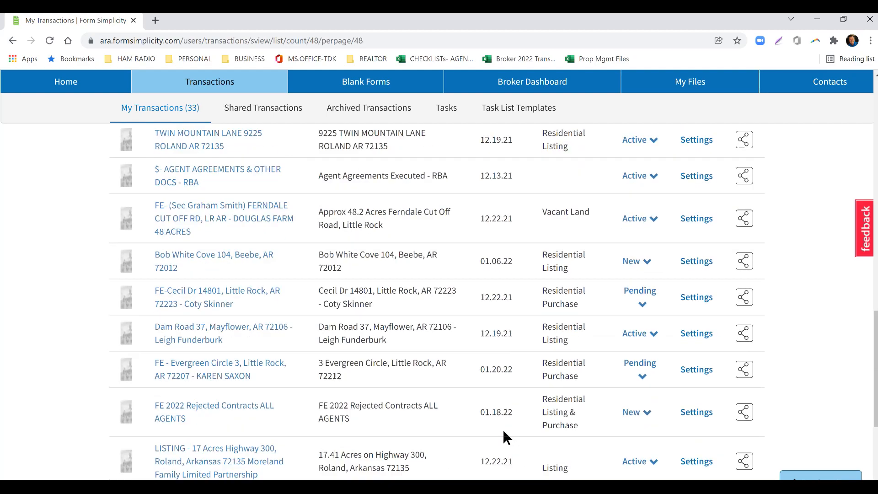
{"action": "scroll", "coordinate": [486, 425], "scroll_direction": "up", "scroll_amount": 12}
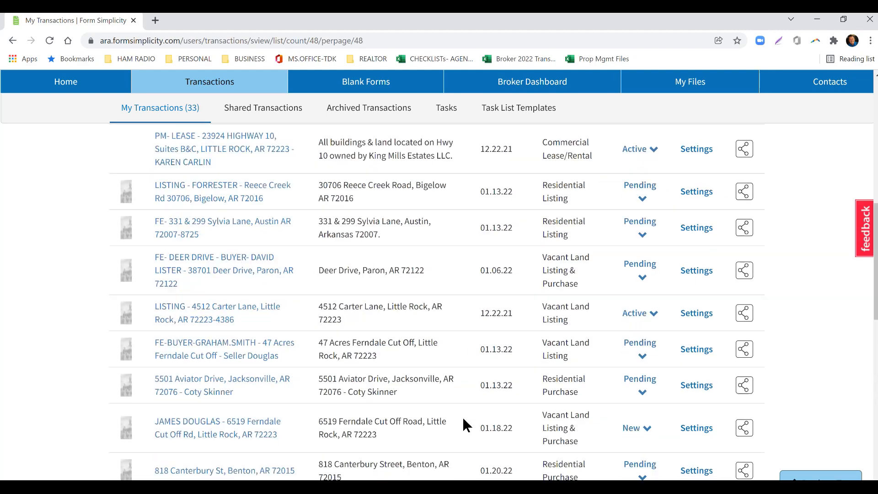
{"action": "scroll", "coordinate": [459, 406], "scroll_direction": "up", "scroll_amount": 2}
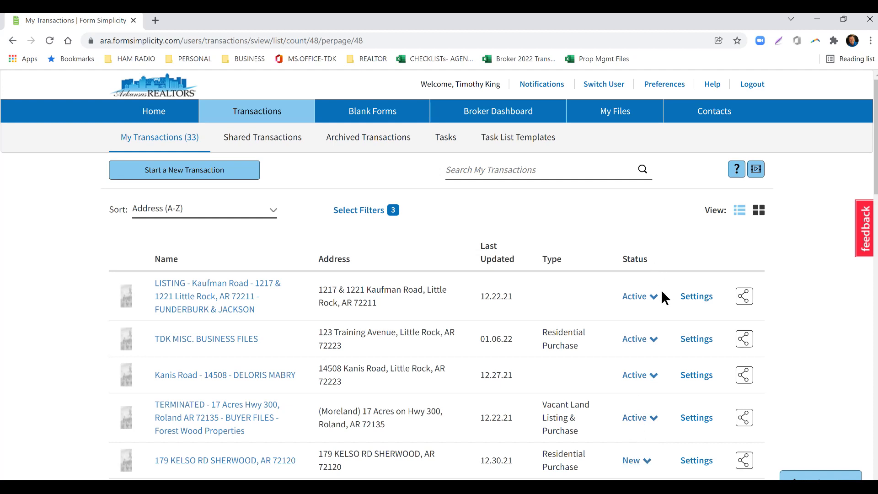
Examine the status options offered for the first listing in my transactions, then close them.
{"action": "left_click", "coordinate": [651, 300]}
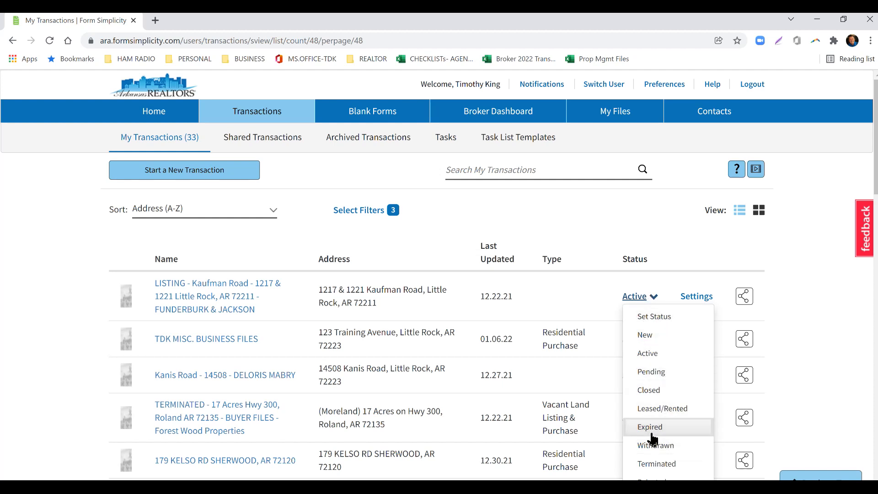
{"action": "scroll", "coordinate": [656, 426], "scroll_direction": "down", "scroll_amount": 2}
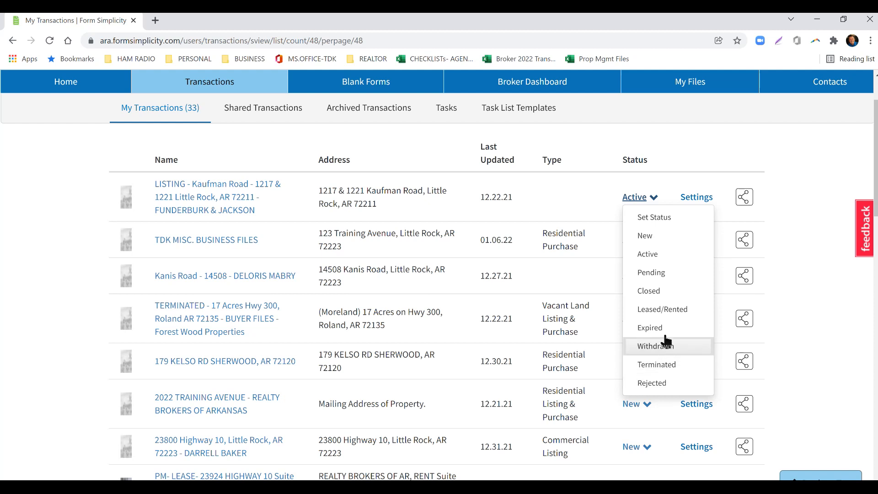
{"action": "scroll", "coordinate": [654, 320], "scroll_direction": "up", "scroll_amount": 1}
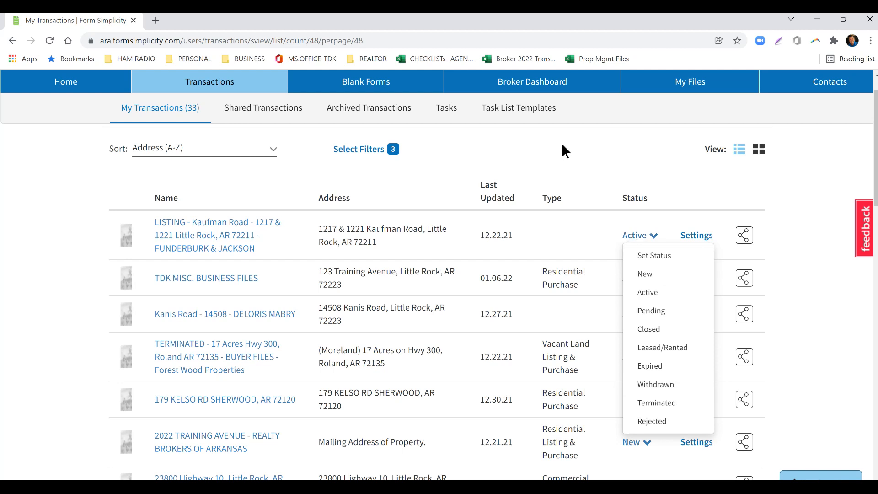
{"action": "left_click", "coordinate": [653, 235]}
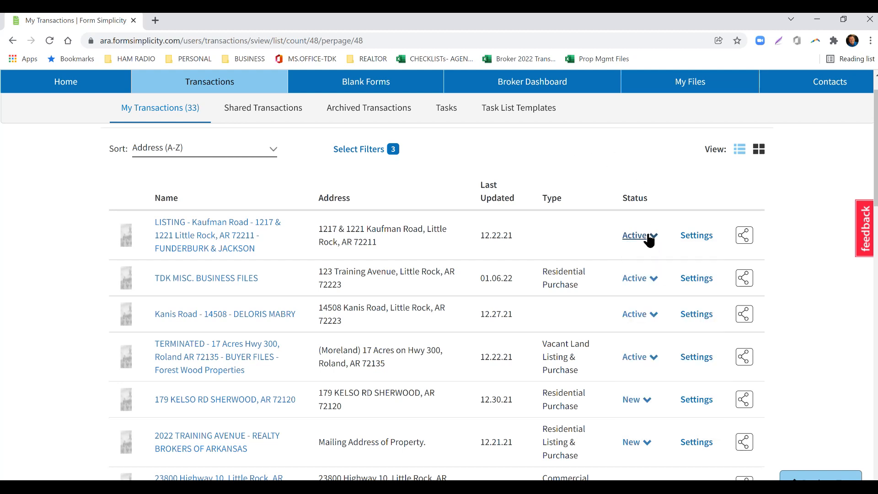
Open the broker dashboard and look through the brokerage transactions.
{"action": "scroll", "coordinate": [481, 329], "scroll_direction": "up", "scroll_amount": 2}
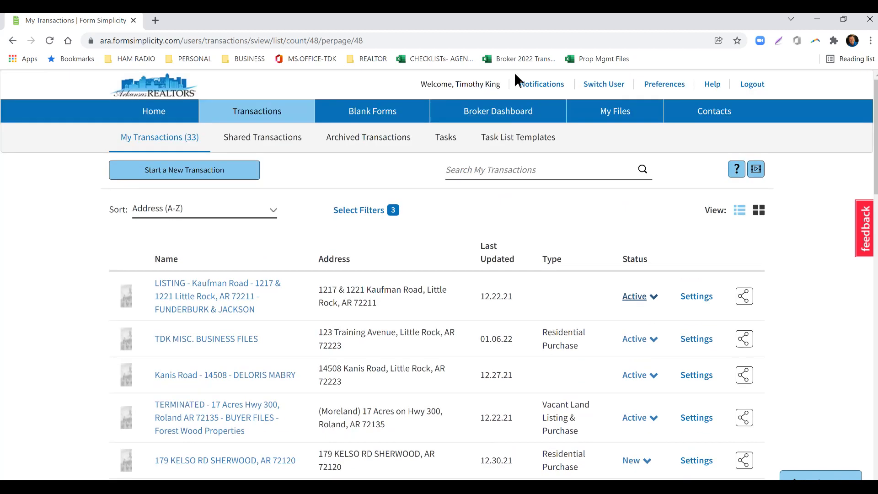
{"action": "left_click", "coordinate": [498, 115]}
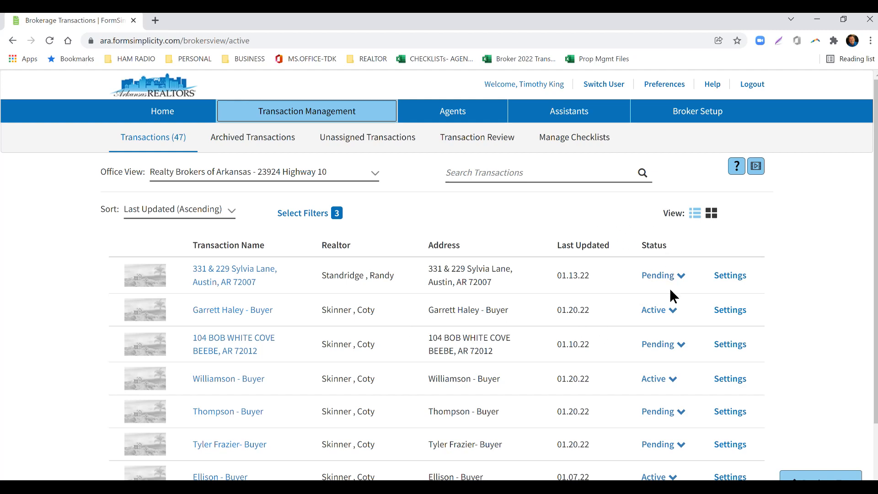
{"action": "scroll", "coordinate": [665, 356], "scroll_direction": "down", "scroll_amount": 3}
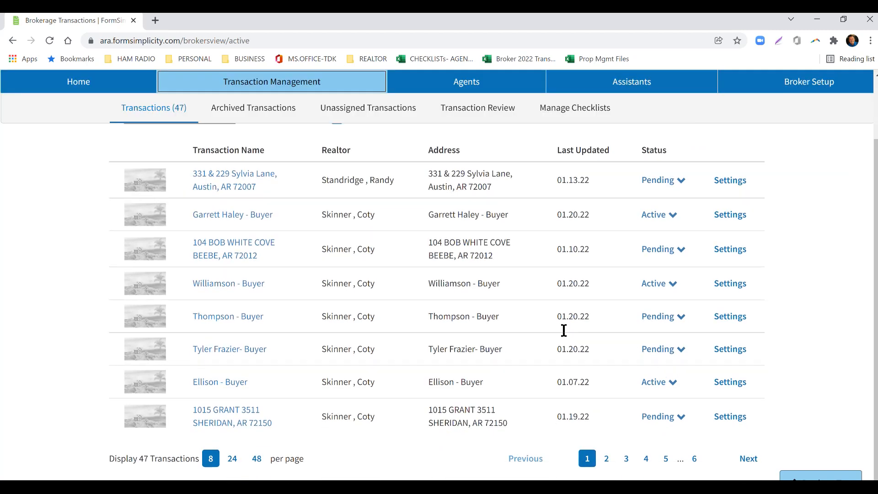
{"action": "scroll", "coordinate": [564, 330], "scroll_direction": "up", "scroll_amount": 3}
Filter the brokerage transactions by the Withdrawn status only, deselecting New, Active and Pending.
{"action": "left_click", "coordinate": [336, 214]}
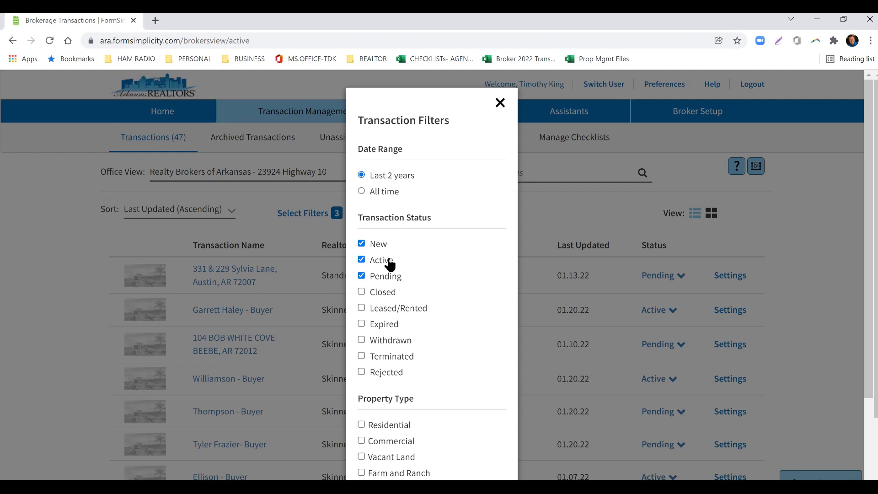
{"action": "left_click", "coordinate": [360, 259]}
{"action": "left_click", "coordinate": [360, 244]}
{"action": "left_click", "coordinate": [386, 346]}
{"action": "scroll", "coordinate": [441, 327], "scroll_direction": "down", "scroll_amount": 3}
{"action": "scroll", "coordinate": [433, 466], "scroll_direction": "down", "scroll_amount": 2}
{"action": "left_click", "coordinate": [431, 361]}
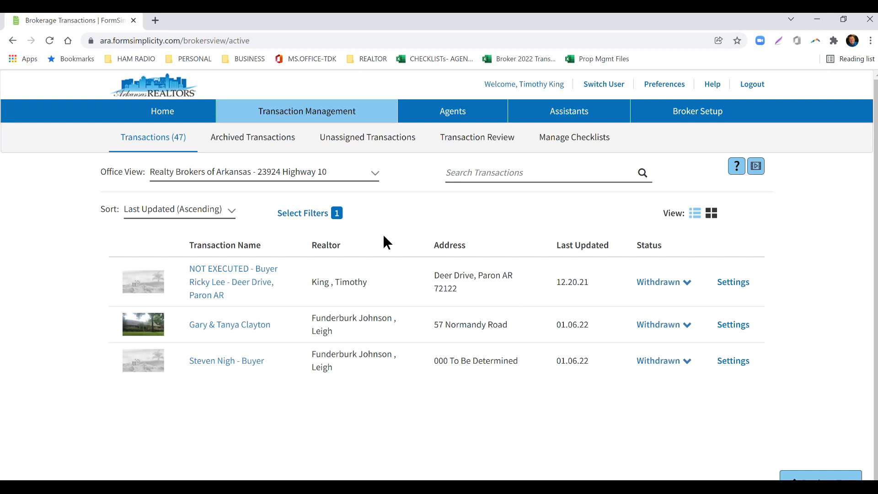
Replace the Withdrawn filter with Leased/Rented as the only transaction status.
{"action": "left_click", "coordinate": [321, 211]}
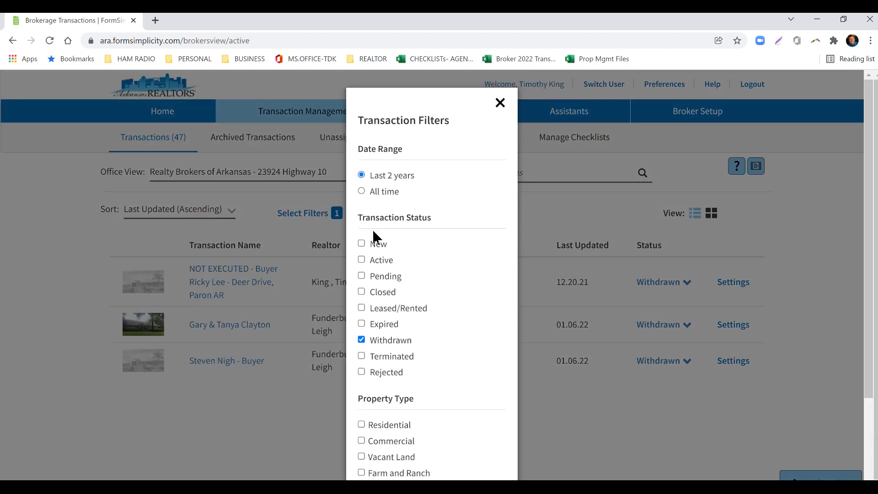
{"action": "left_click", "coordinate": [392, 343]}
{"action": "left_click", "coordinate": [382, 249]}
{"action": "left_click", "coordinate": [391, 278]}
{"action": "left_click", "coordinate": [385, 277]}
{"action": "left_click", "coordinate": [379, 261]}
{"action": "left_click", "coordinate": [380, 247]}
{"action": "left_click", "coordinate": [381, 311]}
{"action": "scroll", "coordinate": [428, 389], "scroll_direction": "down", "scroll_amount": 3}
{"action": "left_click", "coordinate": [432, 471]}
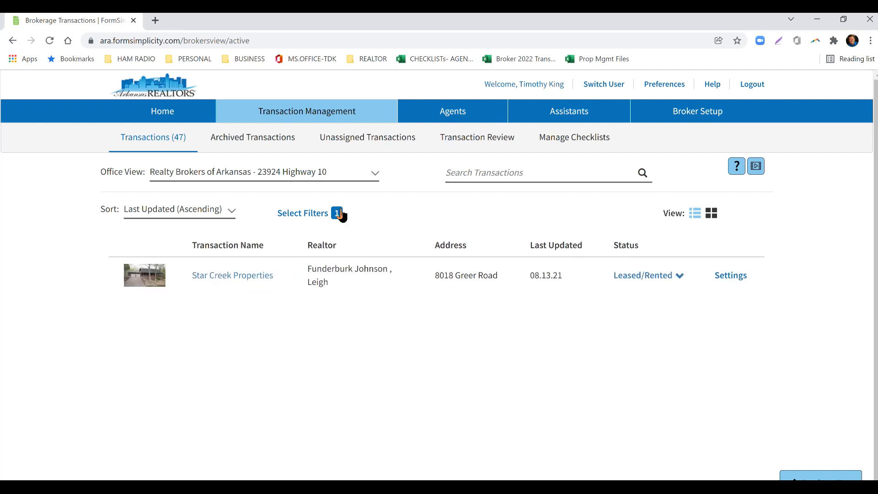
Clear the Leased/Rented status filter and filter the brokerage transactions by the Commercial property type.
{"action": "left_click", "coordinate": [313, 214]}
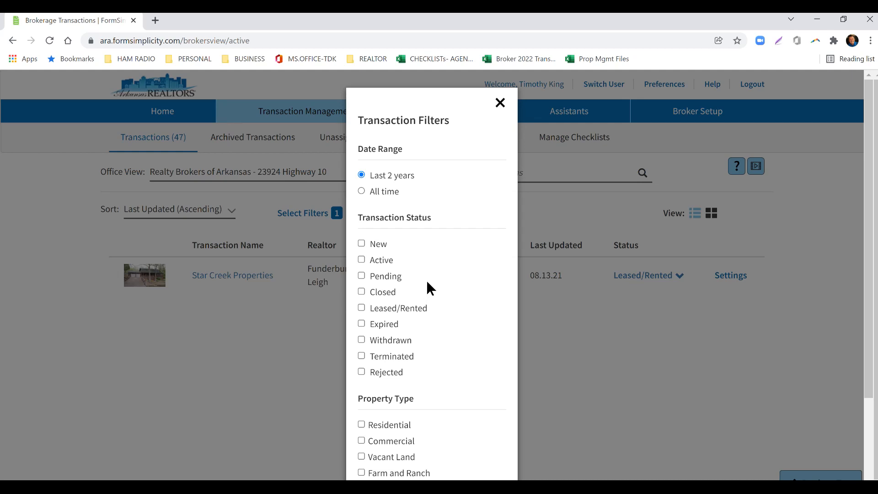
{"action": "scroll", "coordinate": [426, 281], "scroll_direction": "down", "scroll_amount": 2}
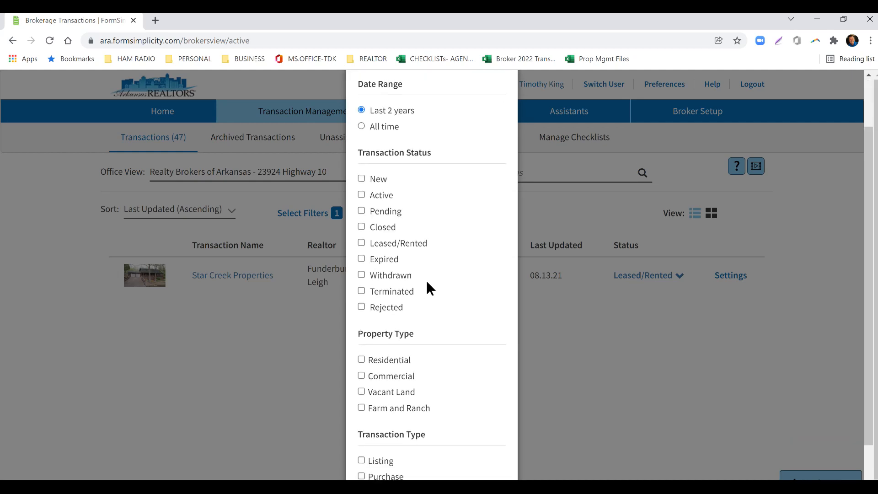
{"action": "scroll", "coordinate": [486, 325], "scroll_direction": "down", "scroll_amount": 1}
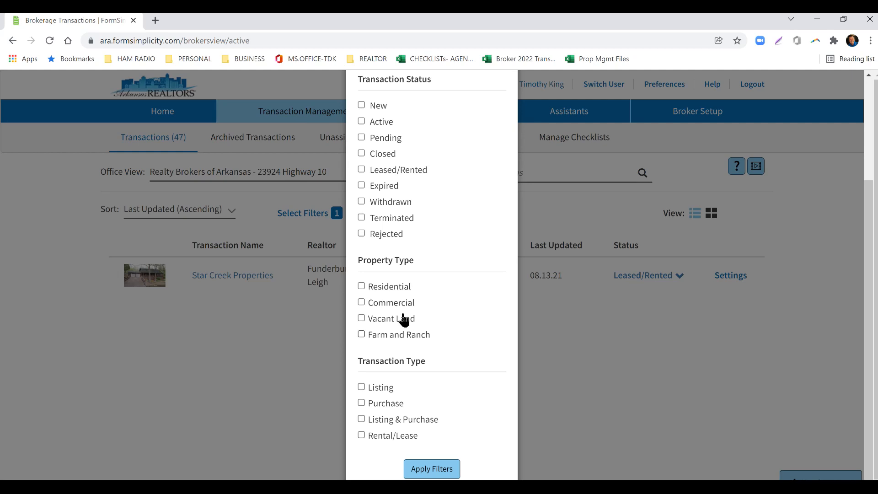
{"action": "left_click", "coordinate": [387, 303]}
{"action": "left_click", "coordinate": [432, 469]}
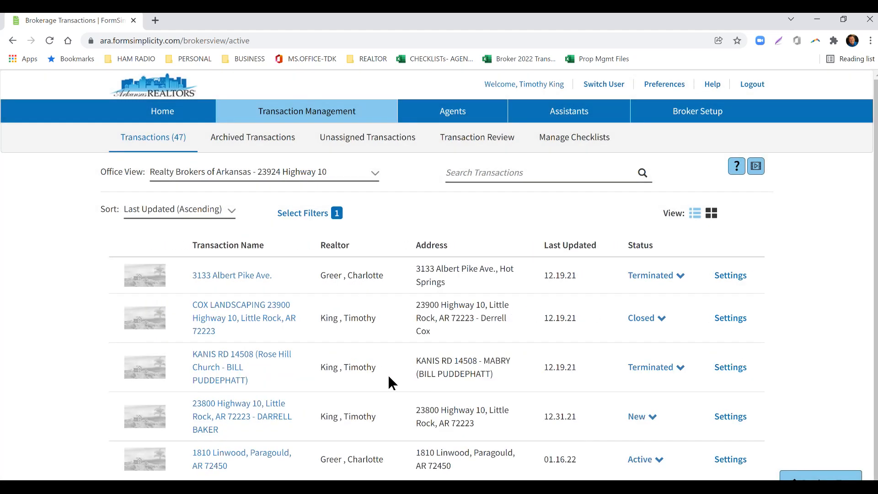
{"action": "scroll", "coordinate": [357, 353], "scroll_direction": "down", "scroll_amount": 1}
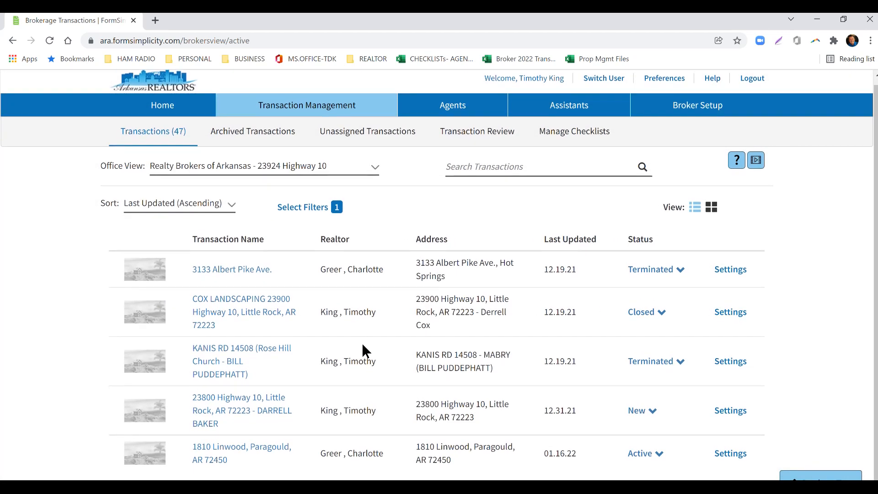
Remove the Commercial property filter and apply the New, Active and Pending status filters.
{"action": "left_click", "coordinate": [313, 209]}
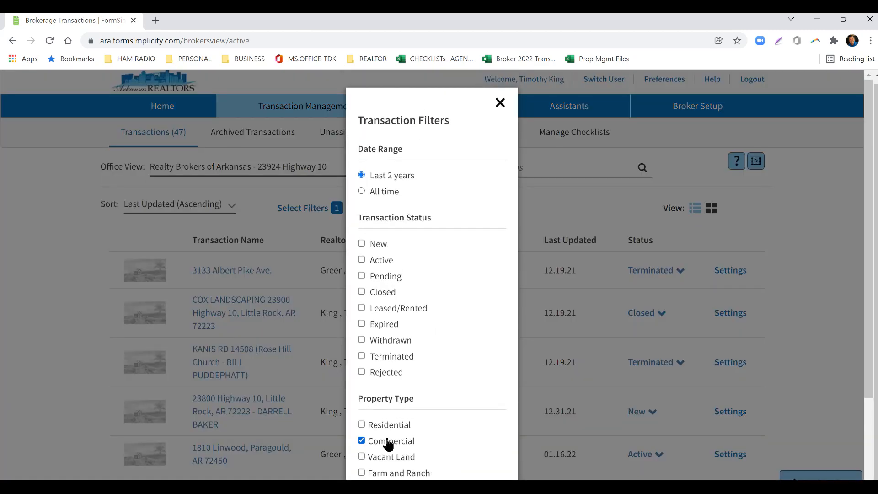
{"action": "left_click", "coordinate": [390, 445]}
{"action": "left_click", "coordinate": [378, 247]}
{"action": "left_click", "coordinate": [386, 265]}
{"action": "left_click", "coordinate": [385, 284]}
{"action": "scroll", "coordinate": [415, 272], "scroll_direction": "down", "scroll_amount": 2}
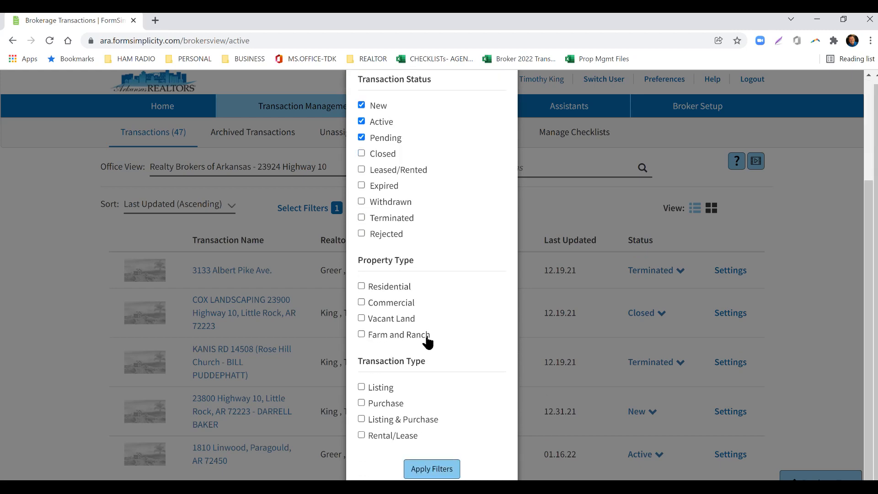
{"action": "scroll", "coordinate": [429, 334], "scroll_direction": "up", "scroll_amount": 2}
{"action": "scroll", "coordinate": [439, 366], "scroll_direction": "down", "scroll_amount": 3}
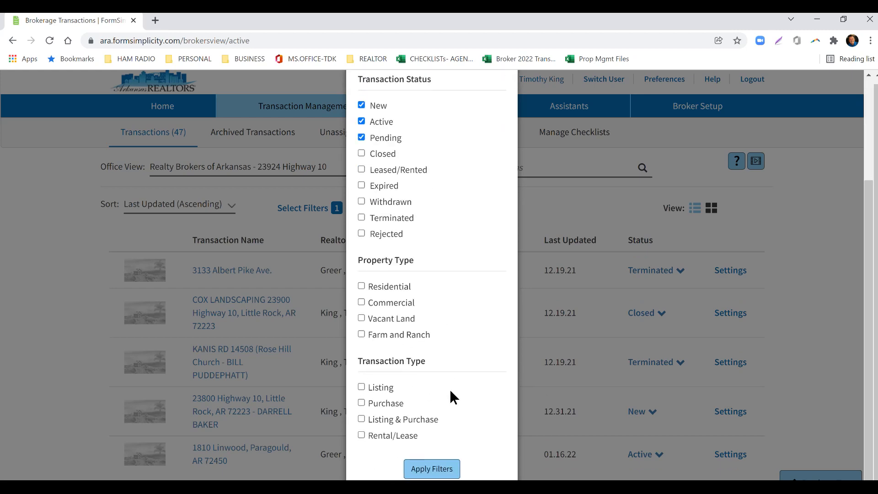
{"action": "left_click", "coordinate": [417, 470]}
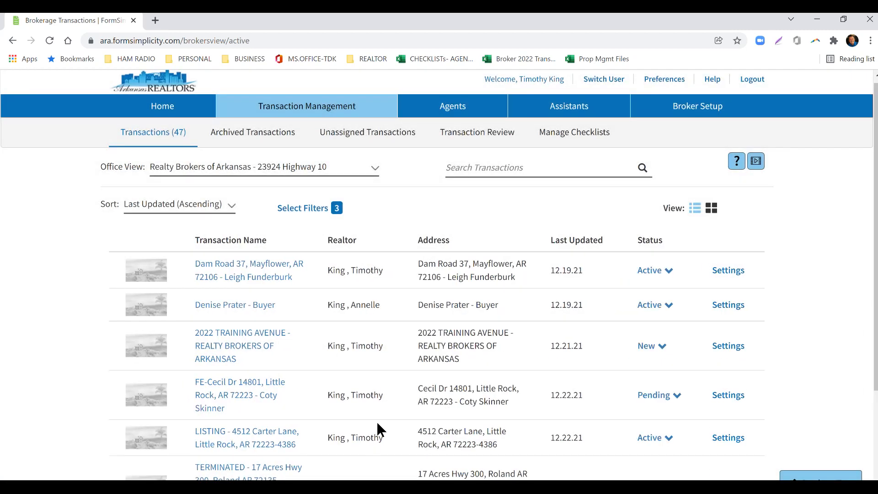
Return to the home page and reopen the broker dashboard.
{"action": "scroll", "coordinate": [523, 338], "scroll_direction": "up", "scroll_amount": 1}
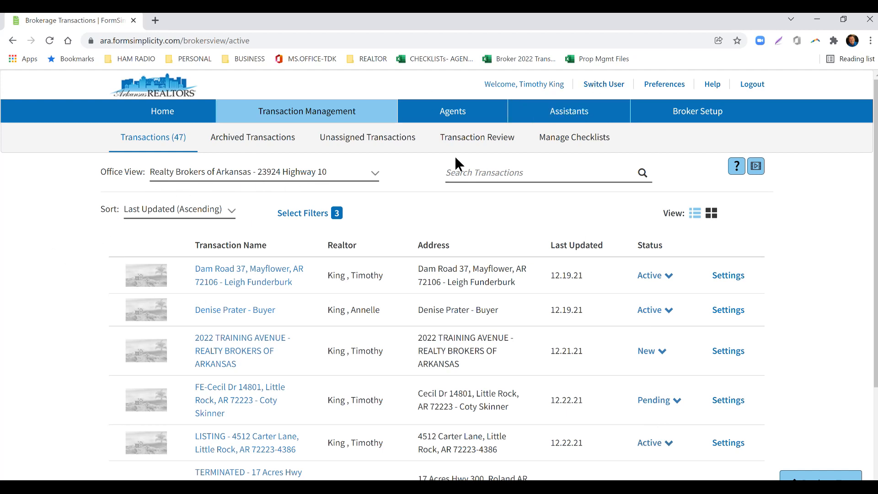
{"action": "left_click", "coordinate": [158, 117]}
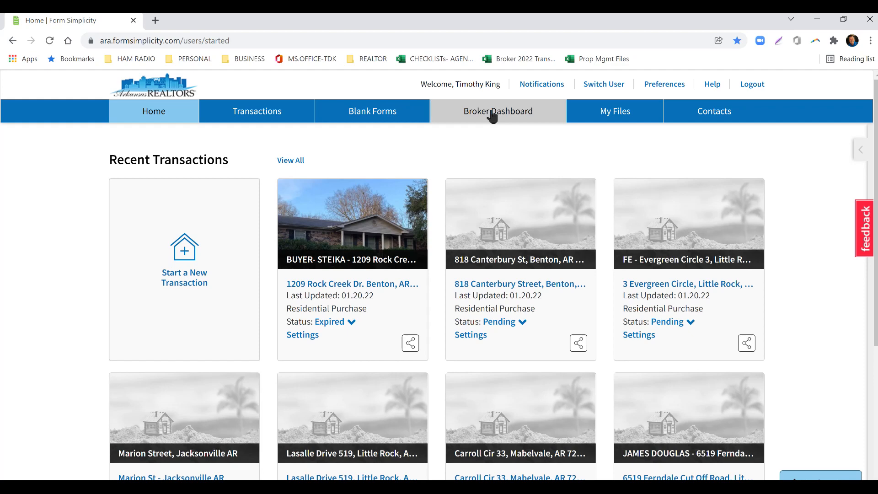
{"action": "left_click", "coordinate": [493, 116]}
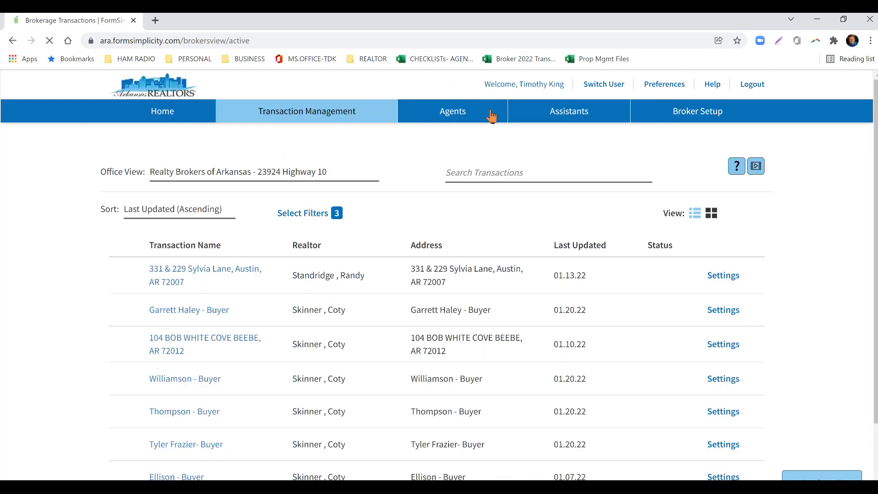
Search the brokerage transactions for "Training" and open the 2022 Training Avenue - Realty Brokers of Arkansas transaction.
{"action": "left_click", "coordinate": [487, 172]}
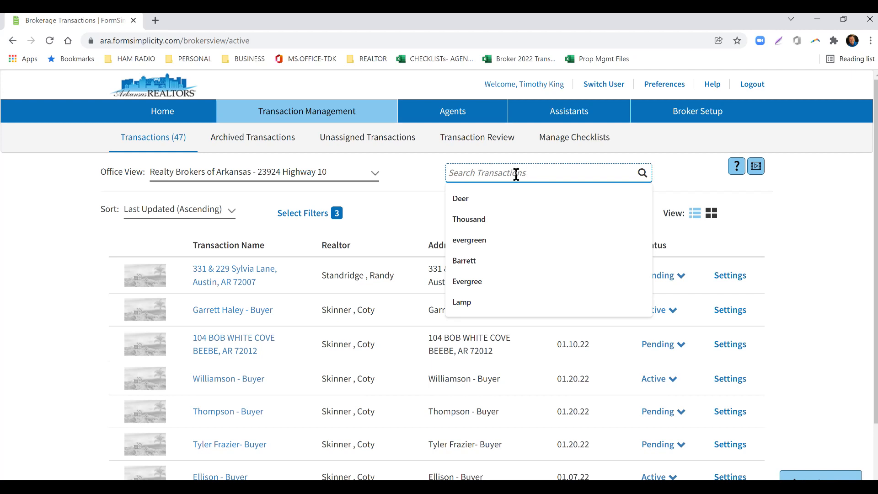
{"action": "type", "text": "Training"}
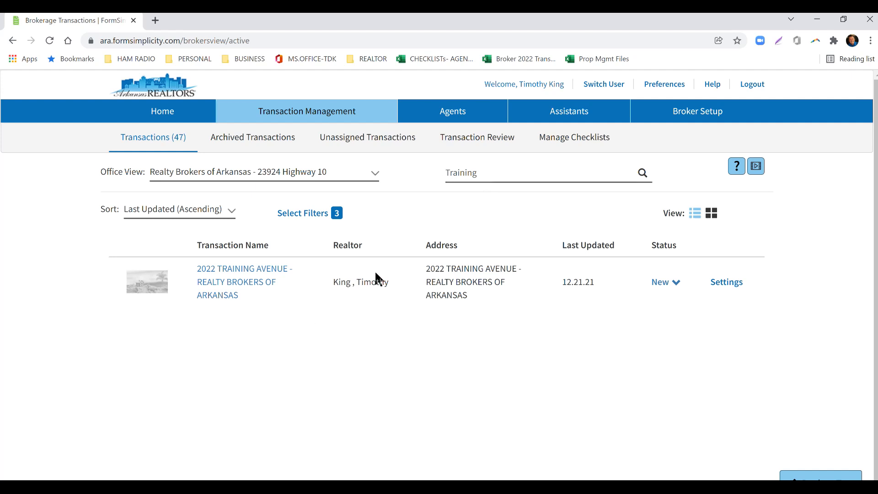
{"action": "left_click", "coordinate": [213, 292]}
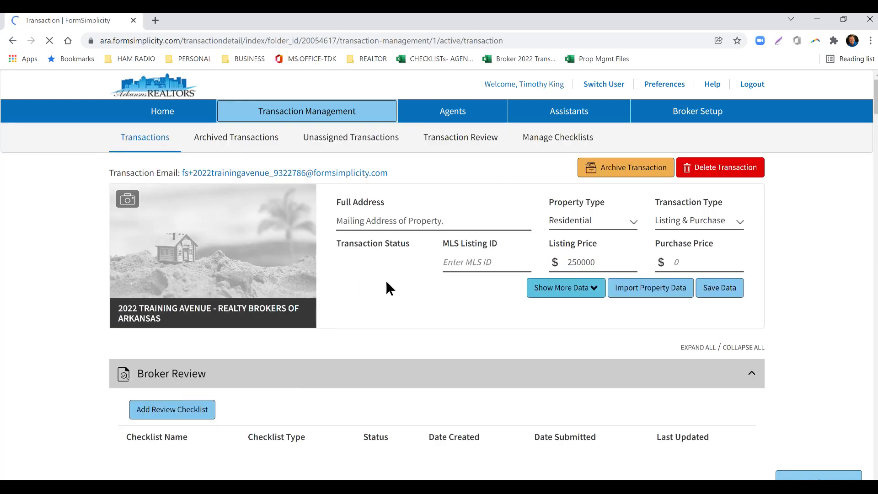
Add a review checklist named "Broker Review Checklist:" to the transaction, using the UCT Residential Home - Transaction Management review type.
{"action": "scroll", "coordinate": [366, 283], "scroll_direction": "down", "scroll_amount": 2}
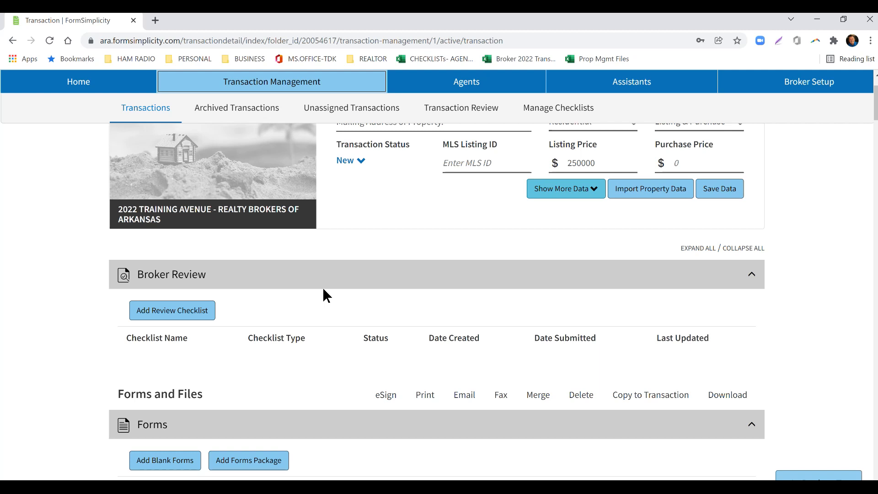
{"action": "scroll", "coordinate": [324, 291], "scroll_direction": "down", "scroll_amount": 3}
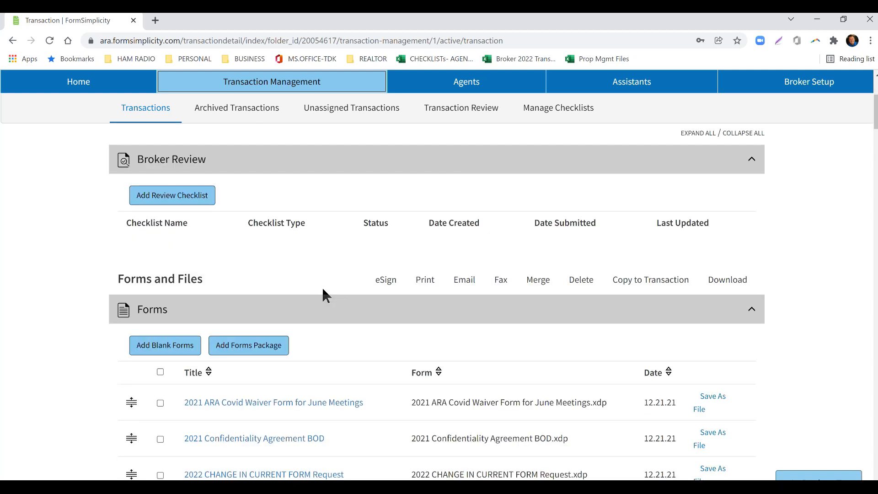
{"action": "scroll", "coordinate": [346, 381], "scroll_direction": "down", "scroll_amount": 3}
{"action": "scroll", "coordinate": [337, 386], "scroll_direction": "up", "scroll_amount": 8}
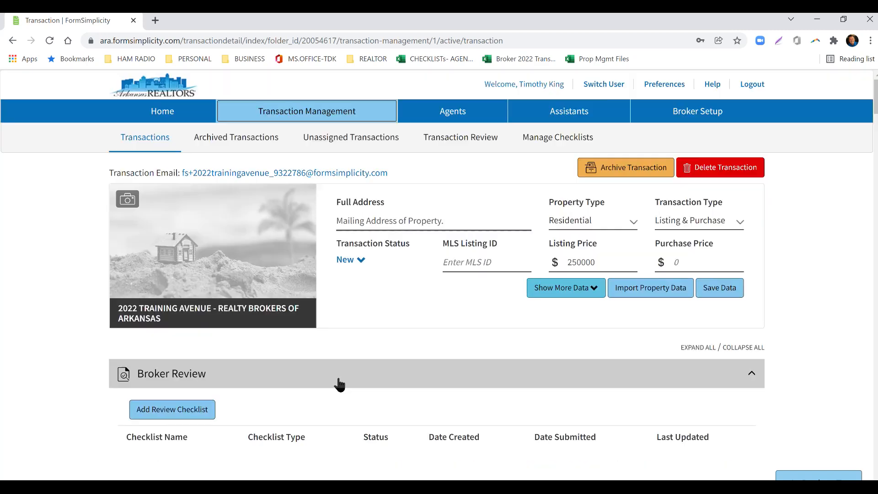
{"action": "scroll", "coordinate": [335, 388], "scroll_direction": "down", "scroll_amount": 3}
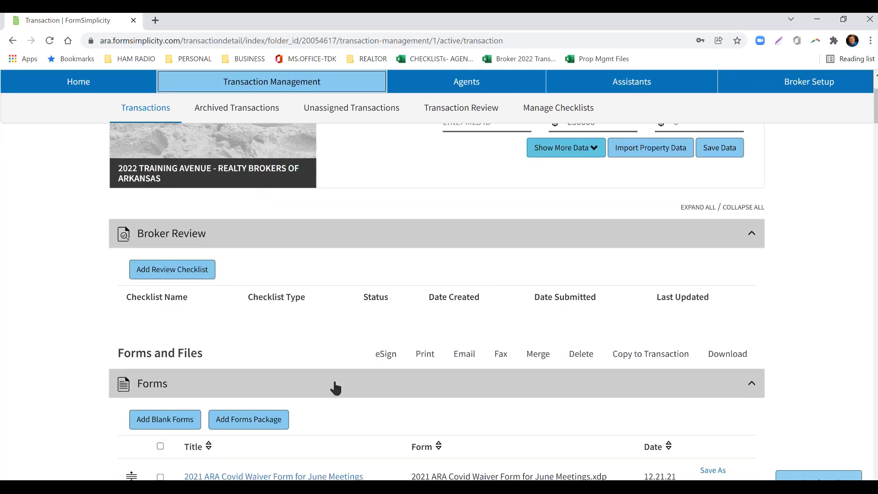
{"action": "scroll", "coordinate": [337, 388], "scroll_direction": "down", "scroll_amount": 1}
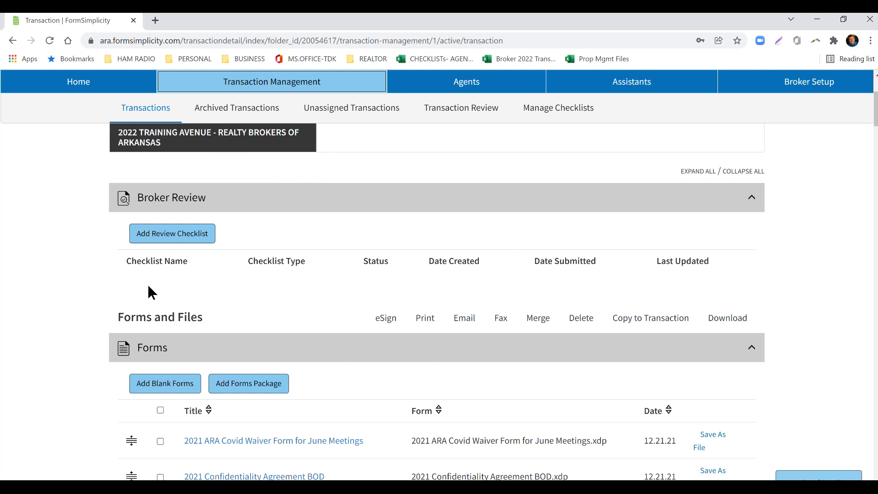
{"action": "left_click", "coordinate": [167, 238]}
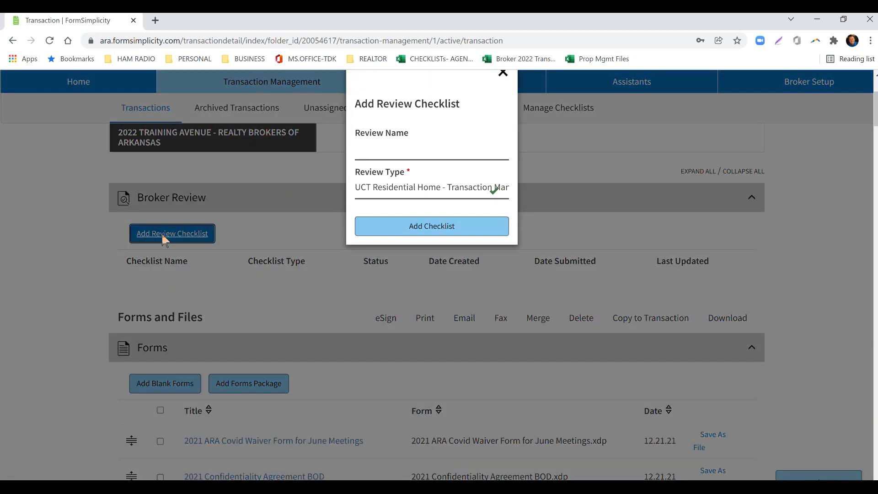
{"action": "left_click", "coordinate": [378, 185]}
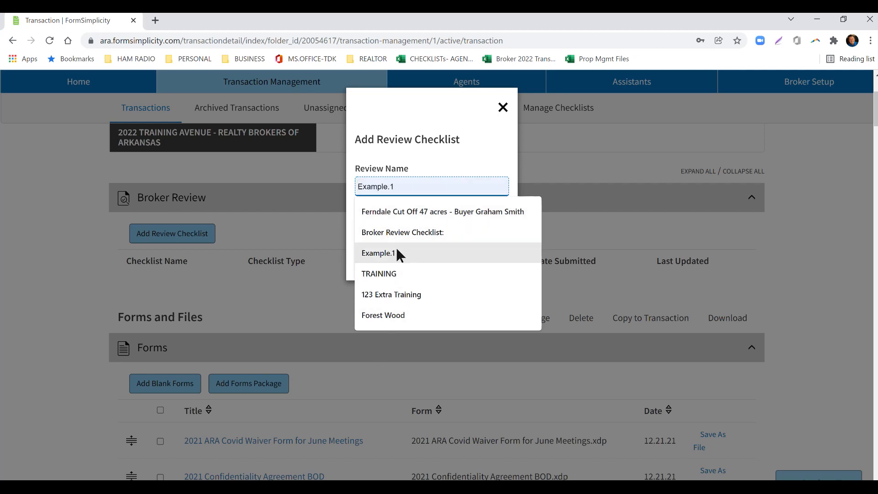
{"action": "left_click", "coordinate": [378, 234]}
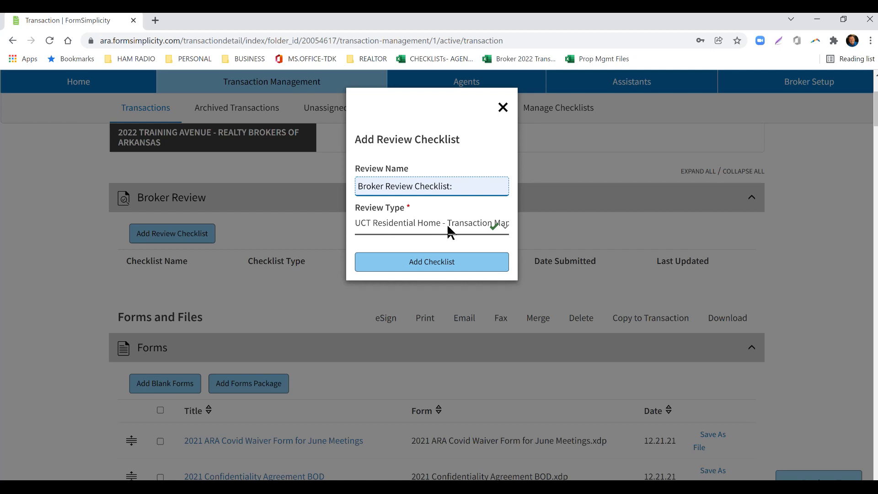
{"action": "left_click", "coordinate": [440, 264]}
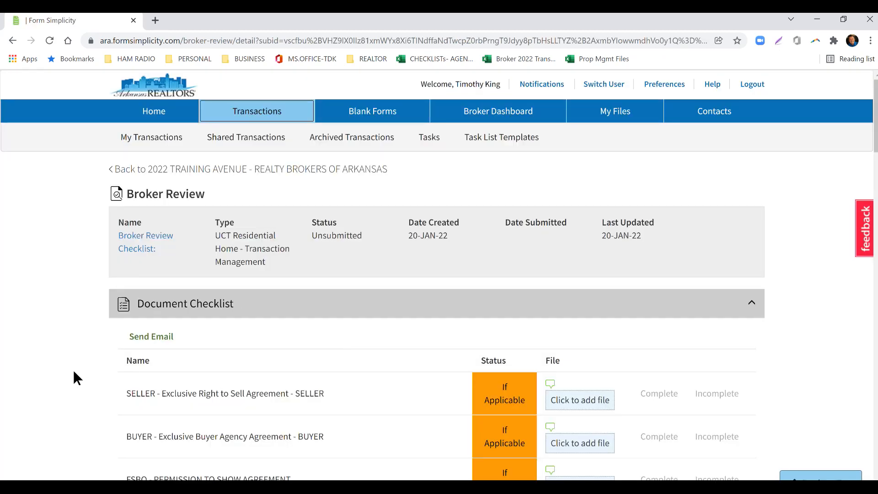
{"action": "scroll", "coordinate": [28, 356], "scroll_direction": "down", "scroll_amount": 5}
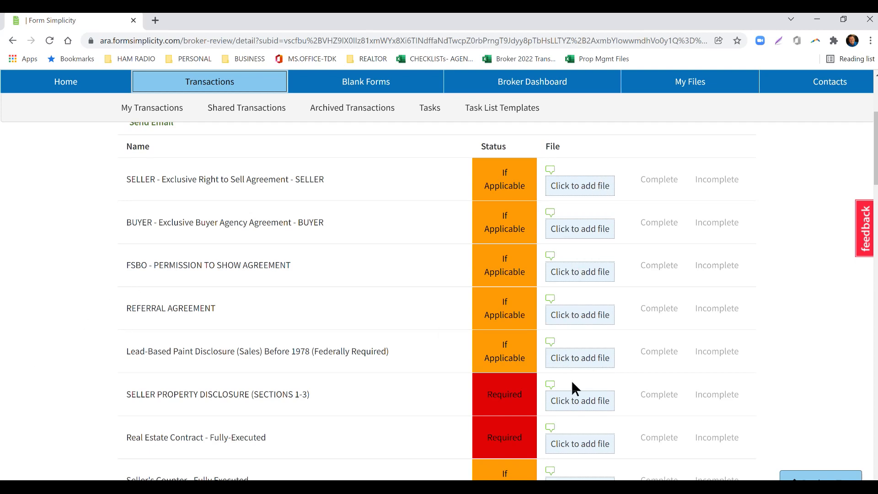
{"action": "scroll", "coordinate": [572, 375], "scroll_direction": "down", "scroll_amount": 3}
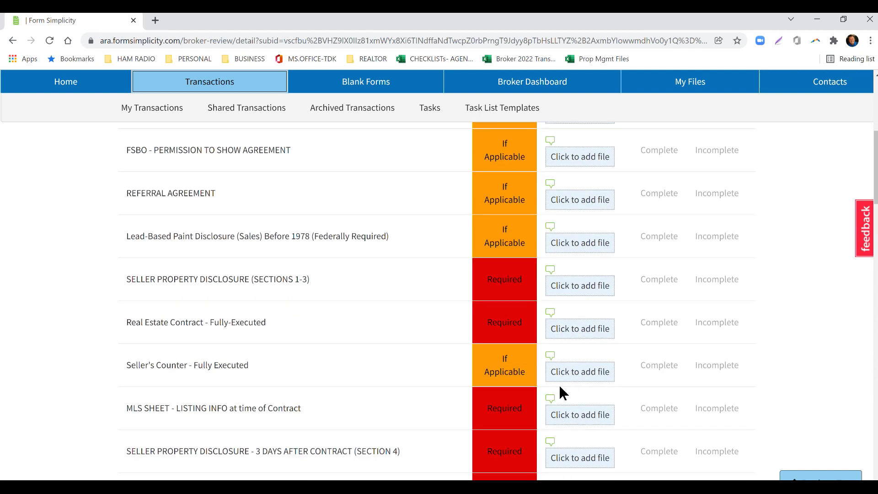
{"action": "left_click", "coordinate": [587, 205]}
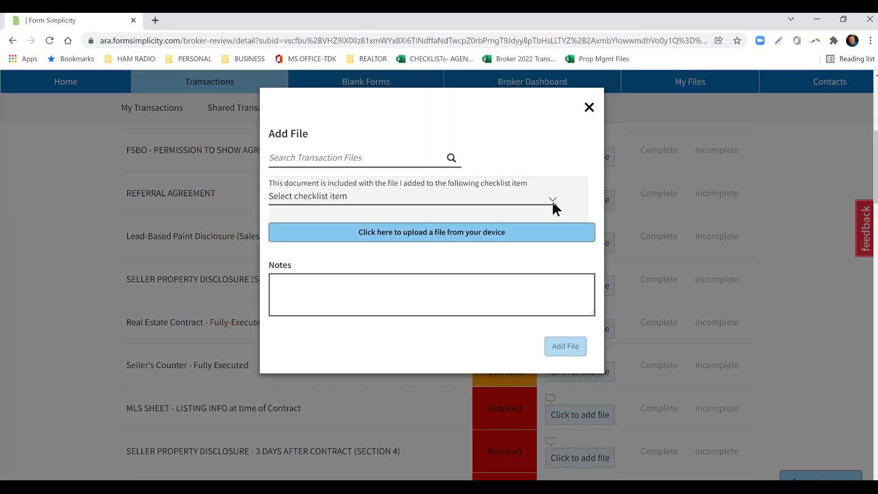
{"action": "scroll", "coordinate": [364, 266], "scroll_direction": "down", "scroll_amount": 1}
{"action": "key", "text": "Escape"}
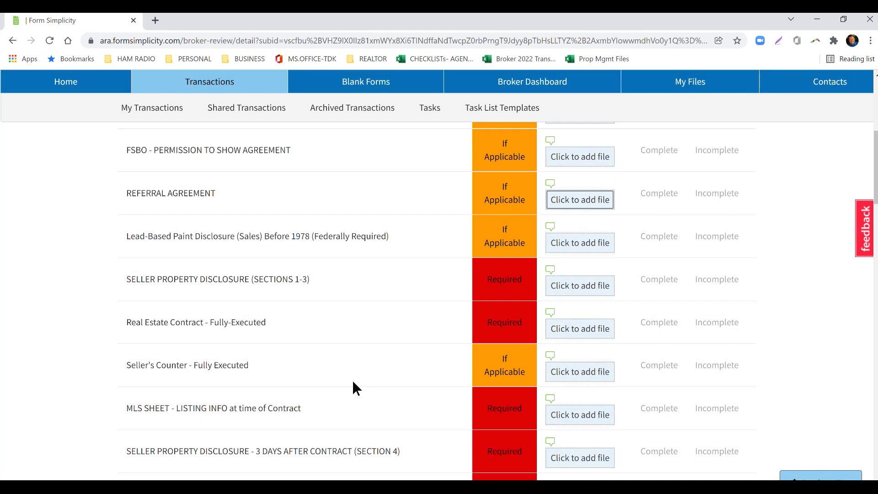
{"action": "scroll", "coordinate": [307, 348], "scroll_direction": "up", "scroll_amount": 4}
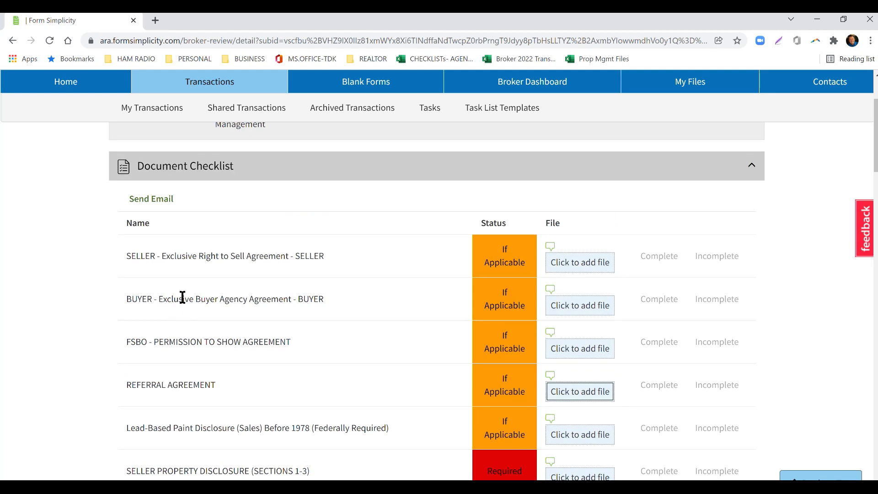
{"action": "left_click", "coordinate": [577, 308]}
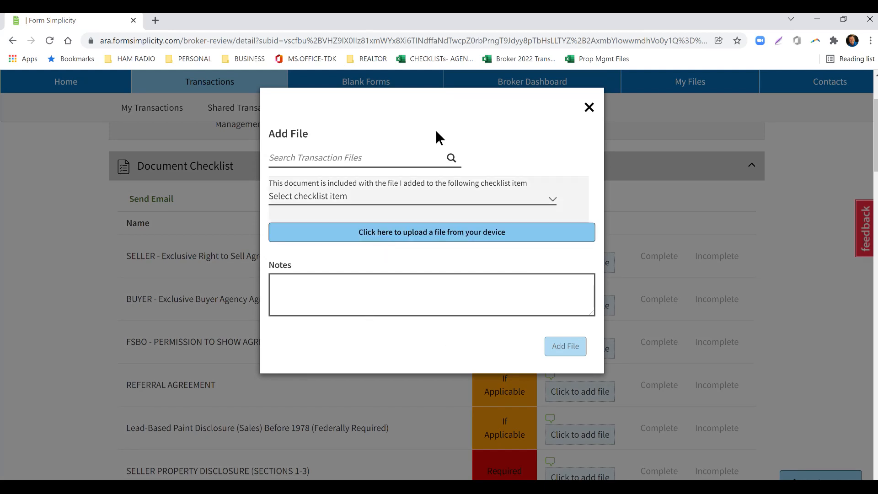
{"action": "left_click", "coordinate": [406, 236]}
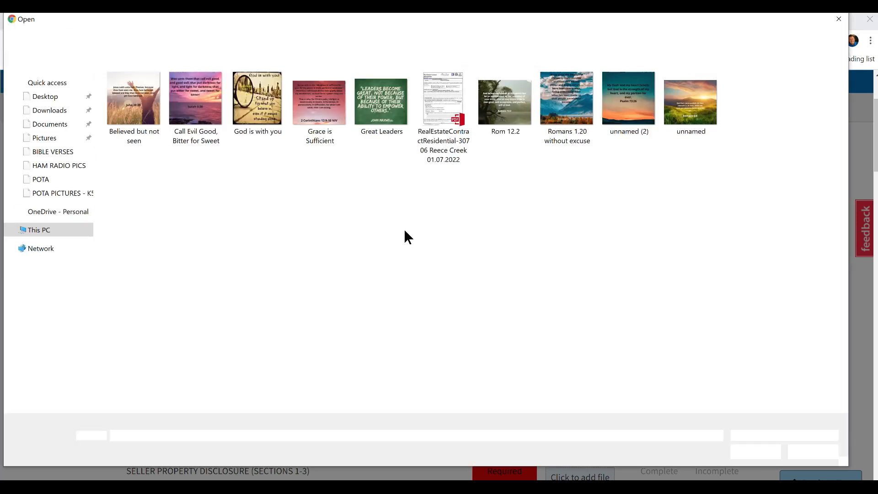
{"action": "left_click", "coordinate": [50, 110]}
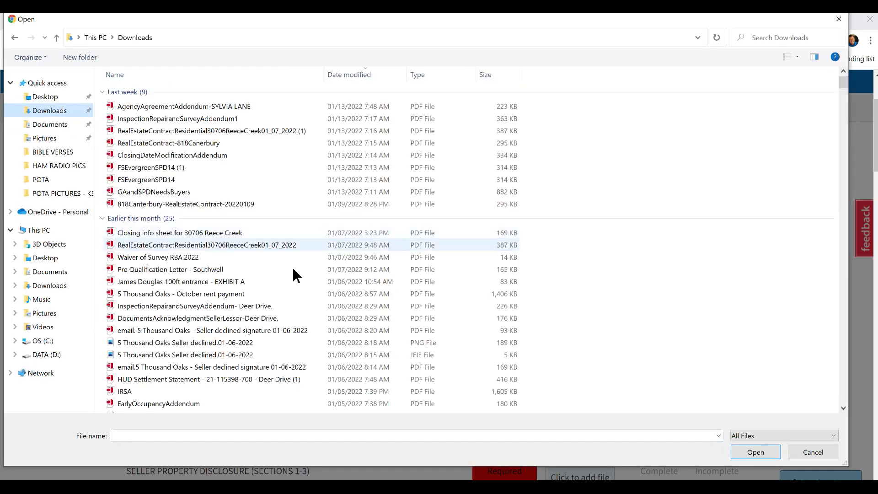
{"action": "left_click", "coordinate": [164, 110]}
{"action": "left_click", "coordinate": [754, 452]}
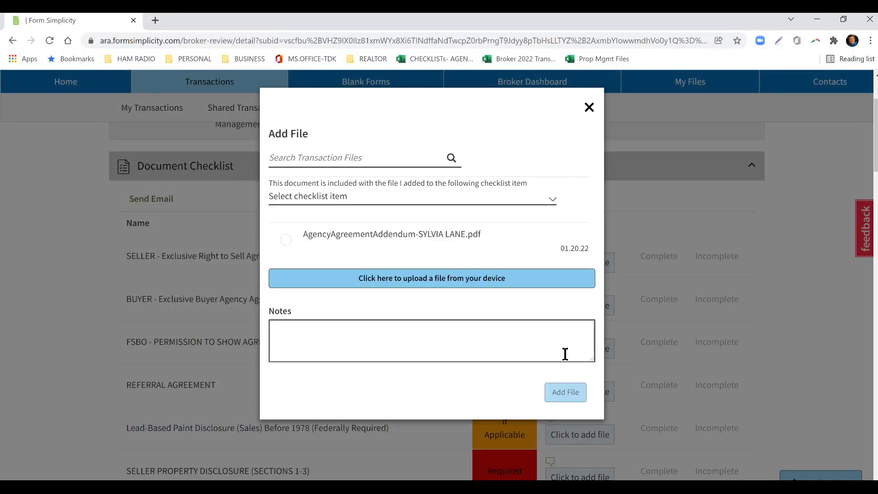
Select the uploaded agency agreement PDF and add it to the buyer agency checklist item without linking another checklist item.
{"action": "left_click", "coordinate": [325, 198]}
{"action": "left_click", "coordinate": [326, 198]}
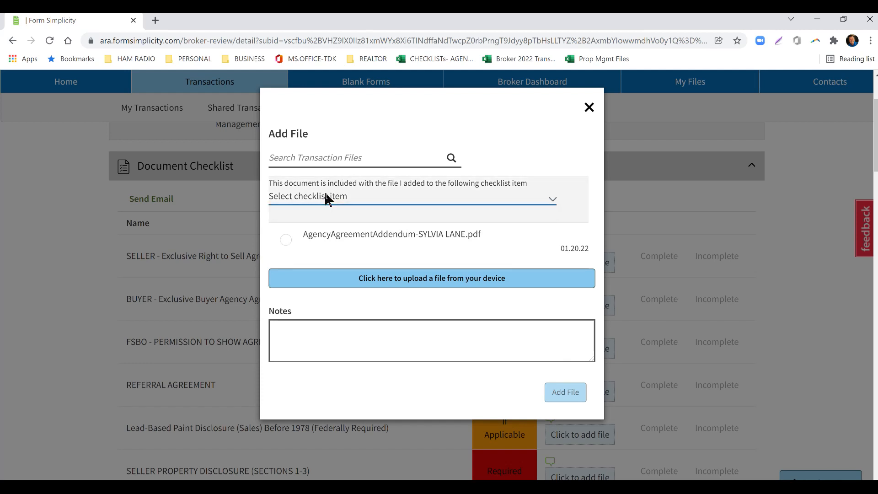
{"action": "left_click", "coordinate": [286, 241]}
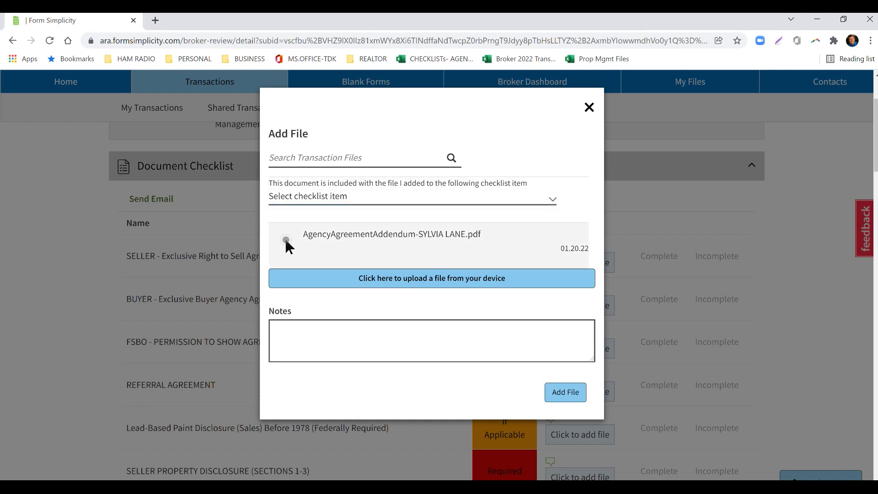
{"action": "left_click", "coordinate": [575, 392]}
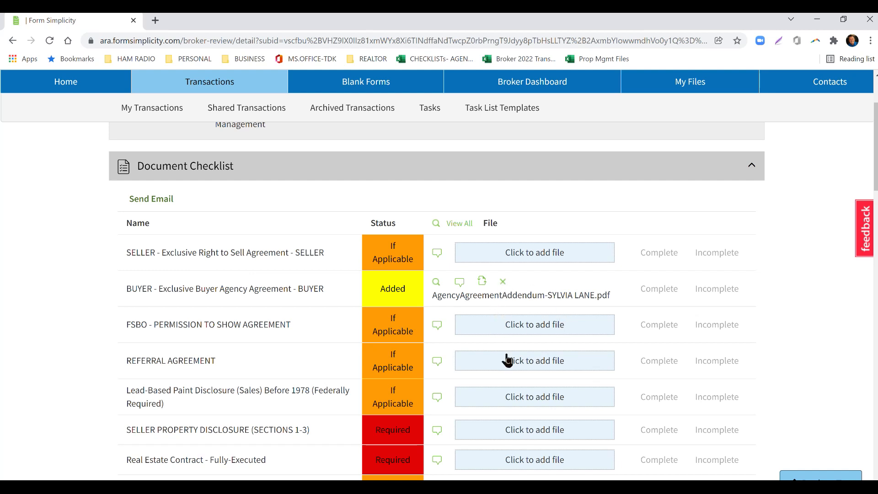
Review the required and if-applicable documents through the end of the broker review checklist.
{"action": "scroll", "coordinate": [499, 341], "scroll_direction": "down", "scroll_amount": 4}
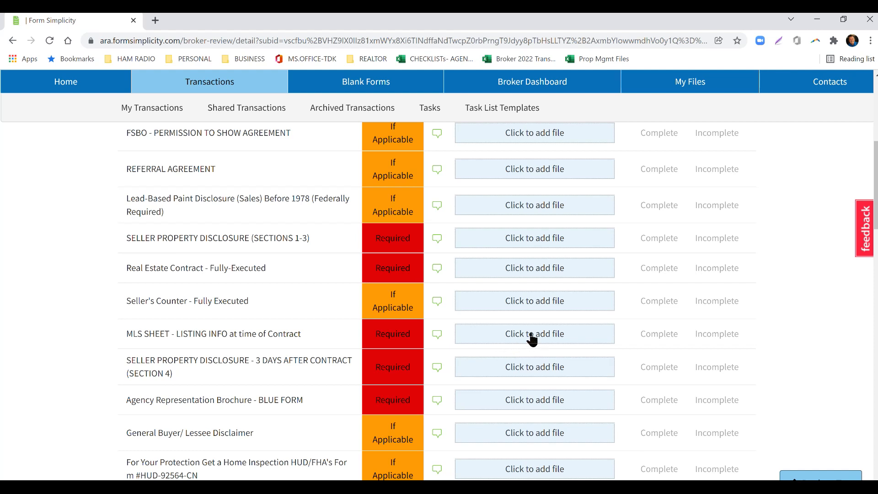
{"action": "scroll", "coordinate": [526, 338], "scroll_direction": "down", "scroll_amount": 1}
{"action": "scroll", "coordinate": [525, 339], "scroll_direction": "down", "scroll_amount": 4}
{"action": "scroll", "coordinate": [514, 342], "scroll_direction": "up", "scroll_amount": 4}
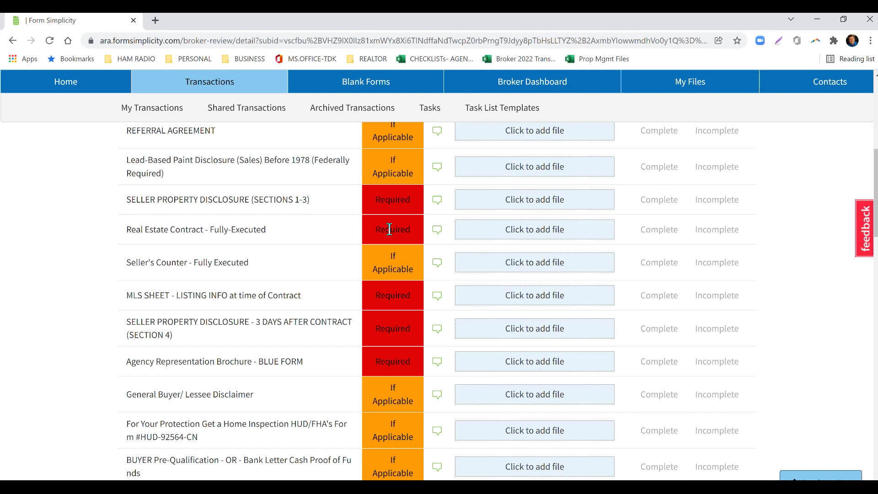
{"action": "scroll", "coordinate": [389, 229], "scroll_direction": "down", "scroll_amount": 2}
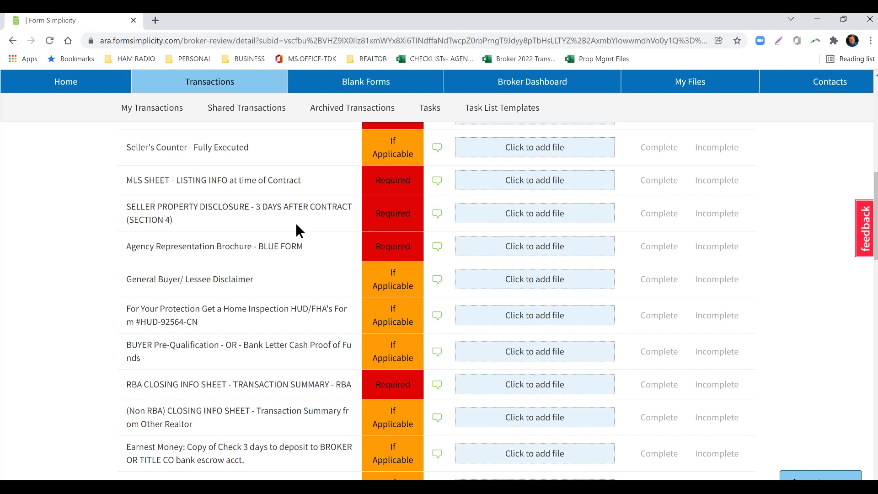
{"action": "scroll", "coordinate": [296, 227], "scroll_direction": "up", "scroll_amount": 2}
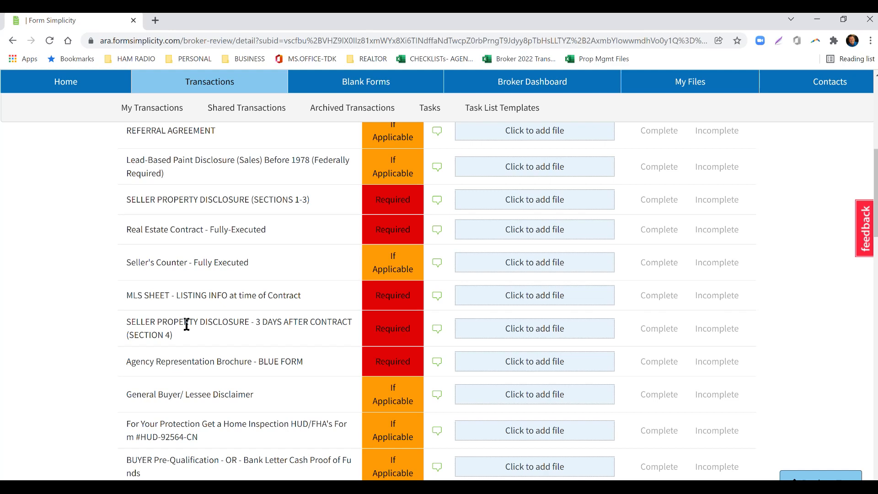
{"action": "scroll", "coordinate": [187, 325], "scroll_direction": "down", "scroll_amount": 3}
{"action": "scroll", "coordinate": [188, 321], "scroll_direction": "up", "scroll_amount": 1}
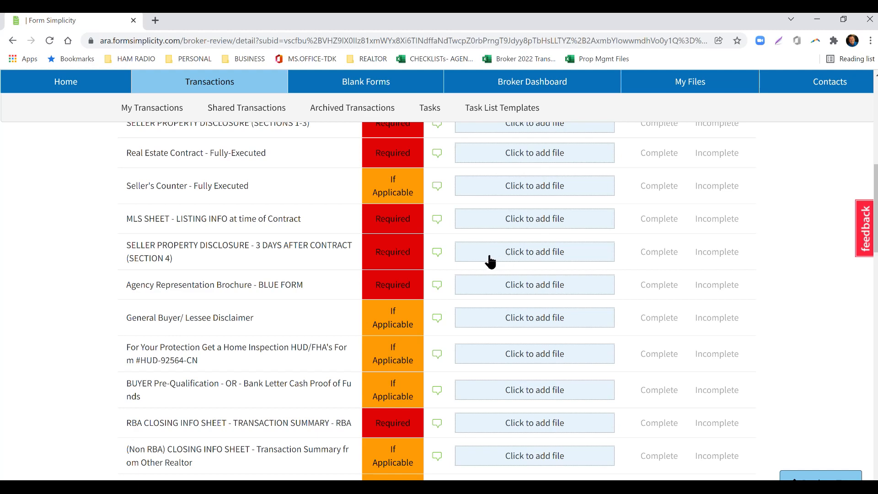
{"action": "scroll", "coordinate": [490, 261], "scroll_direction": "down", "scroll_amount": 8}
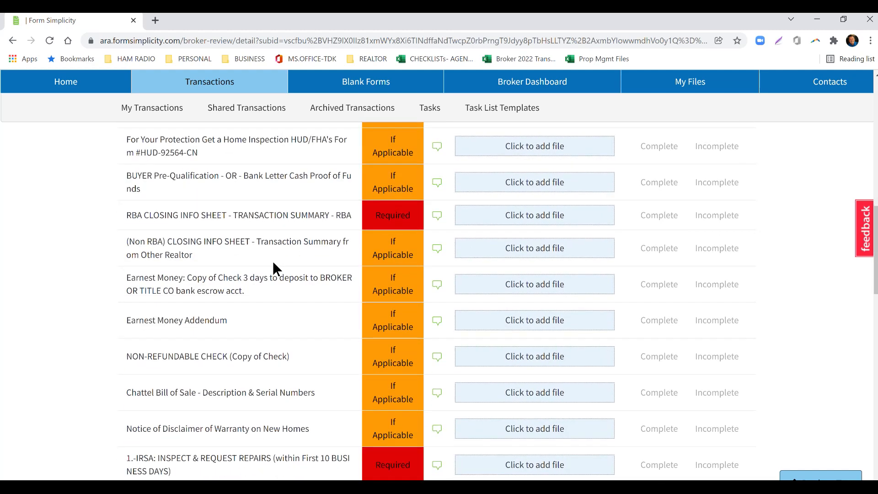
{"action": "scroll", "coordinate": [272, 265], "scroll_direction": "down", "scroll_amount": 5}
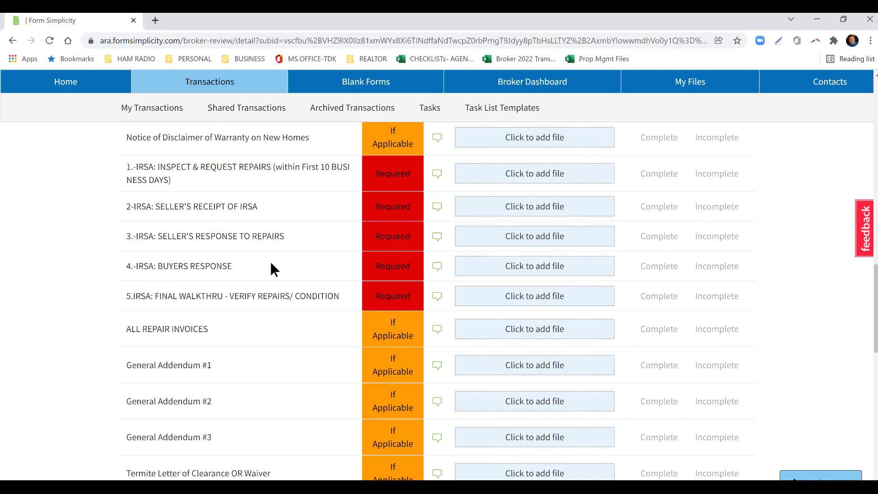
{"action": "scroll", "coordinate": [270, 263], "scroll_direction": "down", "scroll_amount": 3}
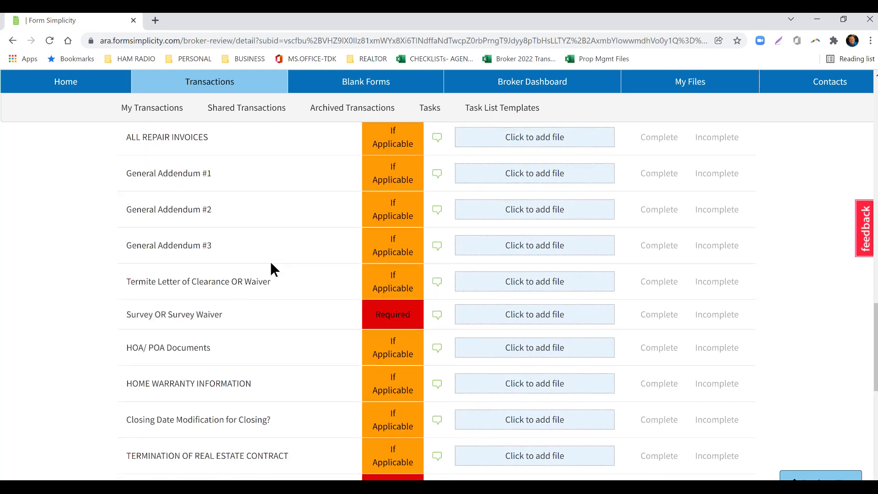
{"action": "scroll", "coordinate": [271, 266], "scroll_direction": "down", "scroll_amount": 3}
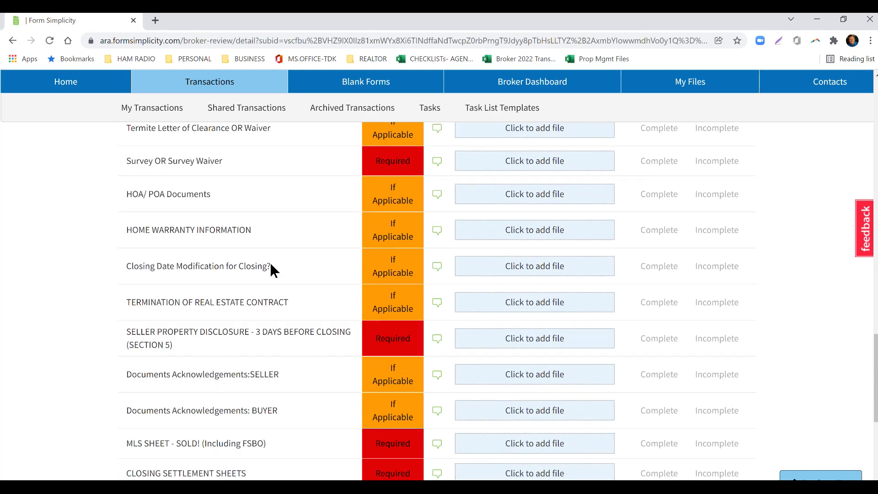
{"action": "scroll", "coordinate": [271, 265], "scroll_direction": "down", "scroll_amount": 5}
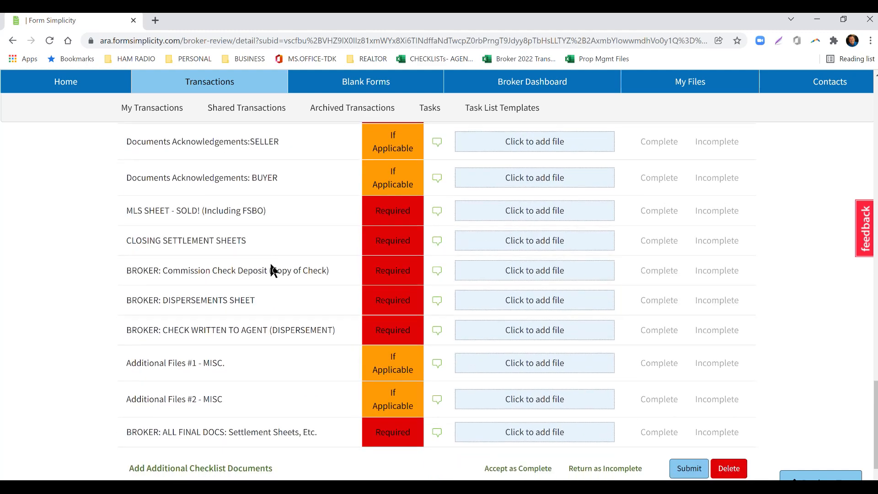
{"action": "scroll", "coordinate": [273, 270], "scroll_direction": "down", "scroll_amount": 3}
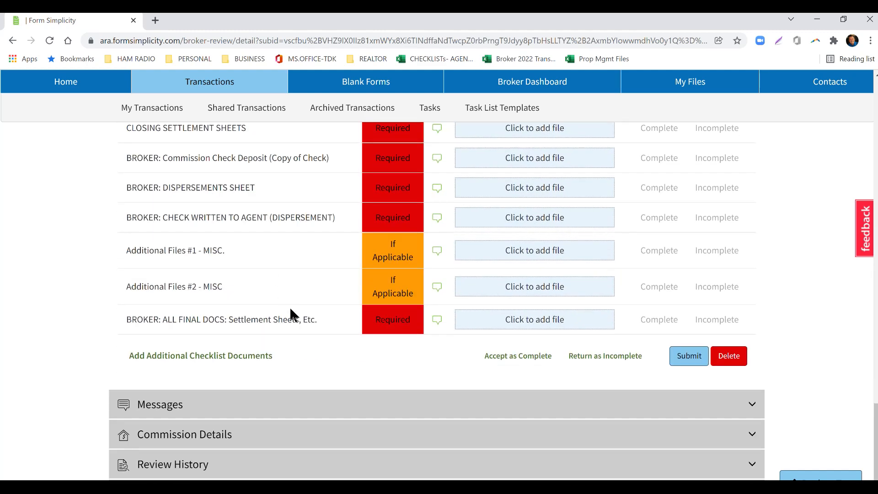
Inspect the add-file form and the notes dialog for the SELLER PROPERTY DISCLOSURE - 3 DAYS BEFORE CLOSING (SECTION 5) item, closing each without changes.
{"action": "scroll", "coordinate": [291, 311], "scroll_direction": "up", "scroll_amount": 1}
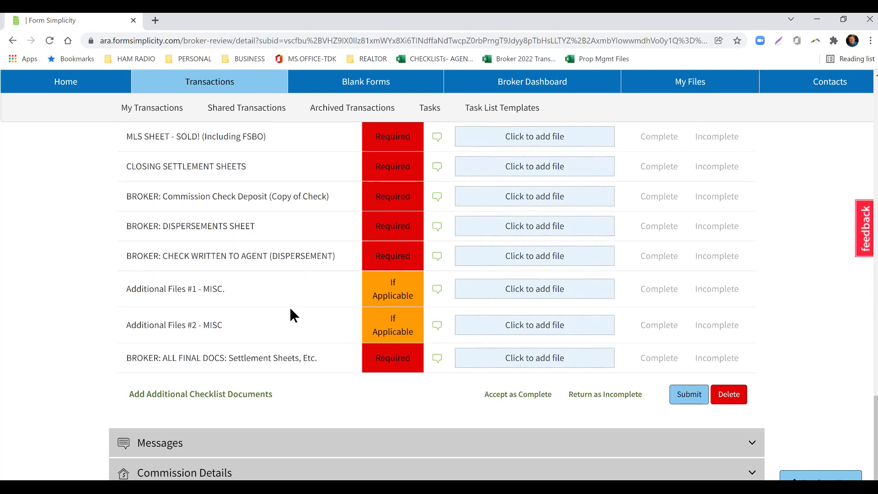
{"action": "scroll", "coordinate": [291, 311], "scroll_direction": "up", "scroll_amount": 2}
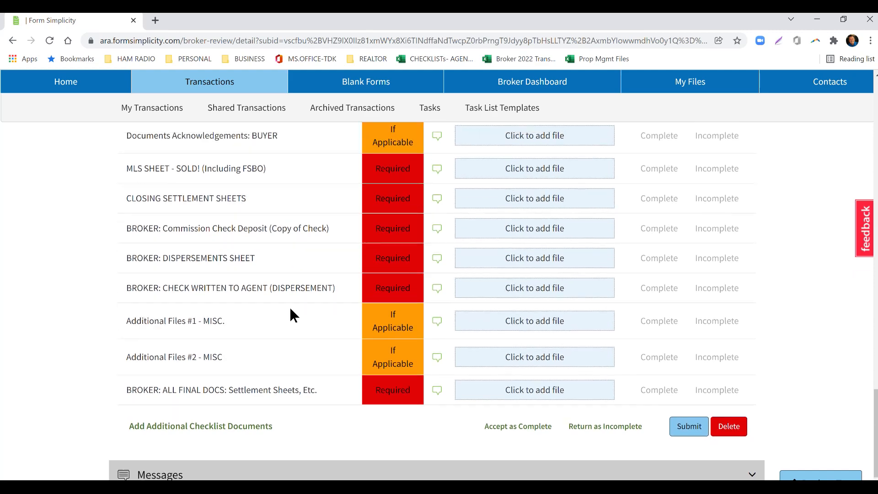
{"action": "scroll", "coordinate": [293, 316], "scroll_direction": "up", "scroll_amount": 2}
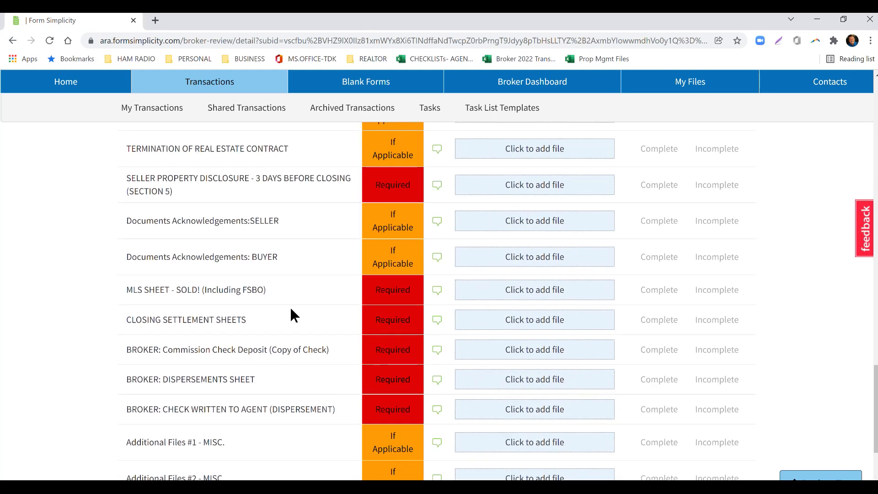
{"action": "scroll", "coordinate": [277, 307], "scroll_direction": "up", "scroll_amount": 2}
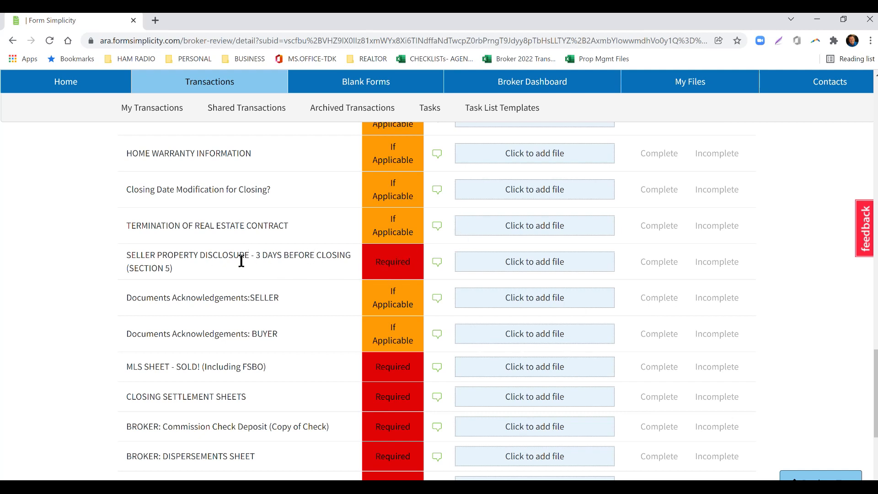
{"action": "left_click", "coordinate": [531, 263]}
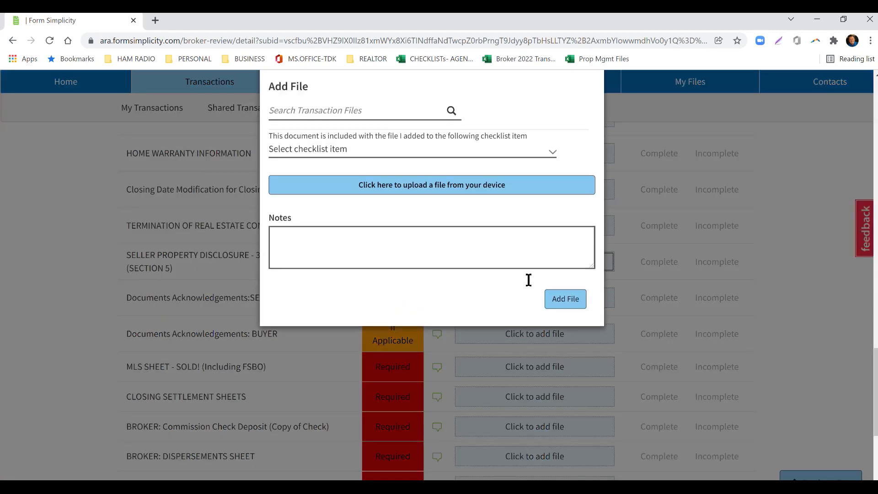
{"action": "left_click", "coordinate": [591, 108]}
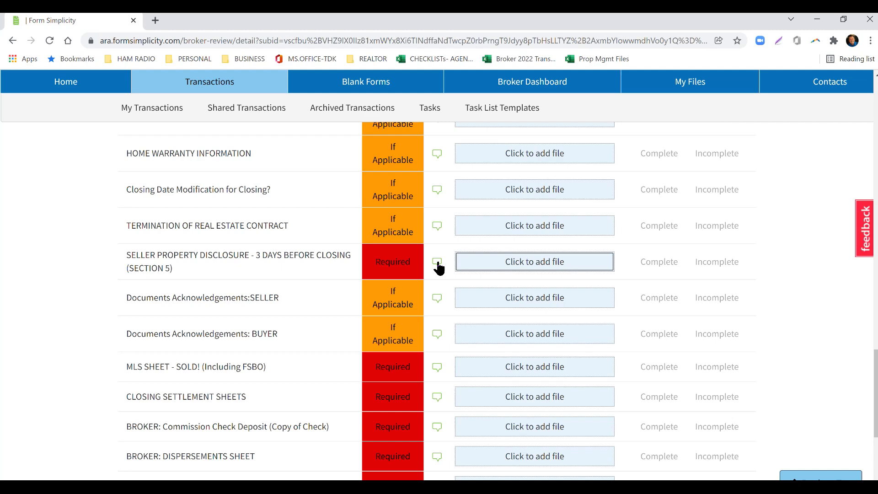
{"action": "left_click", "coordinate": [437, 262]}
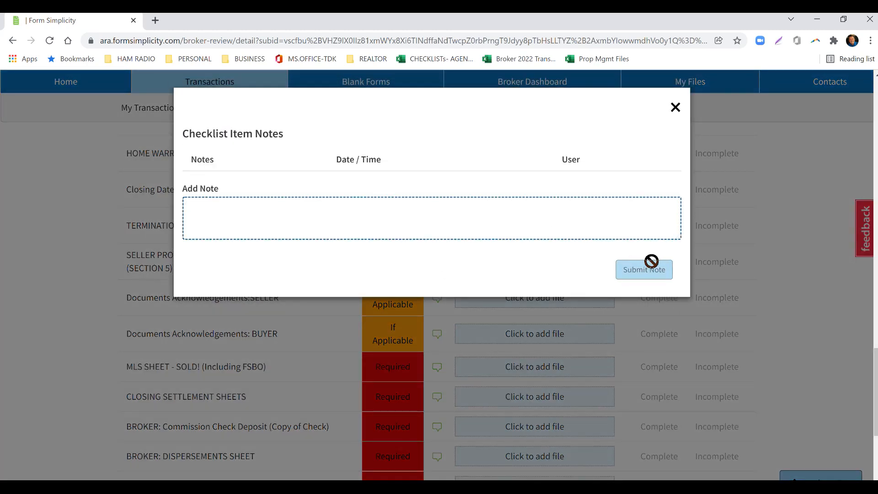
{"action": "left_click", "coordinate": [675, 108]}
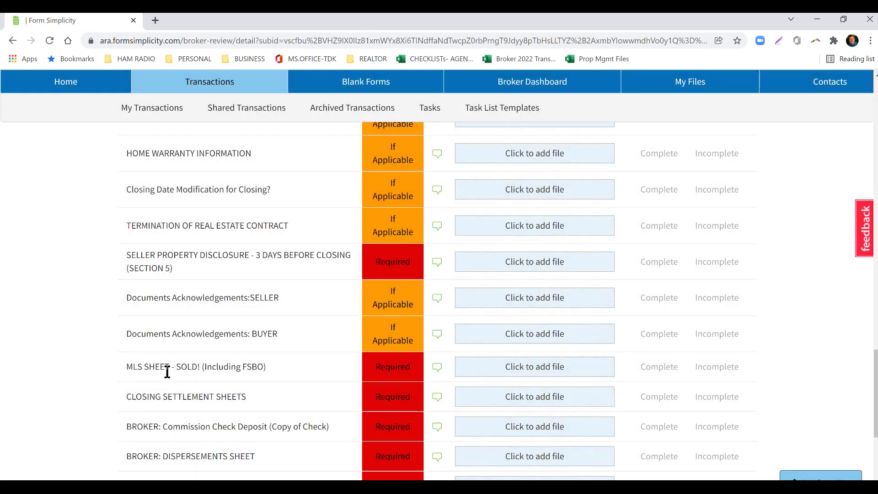
View the add-file form for the MLS SHEET - SOLD! (Including FSBO) item and close it without adding a file.
{"action": "left_click", "coordinate": [530, 372]}
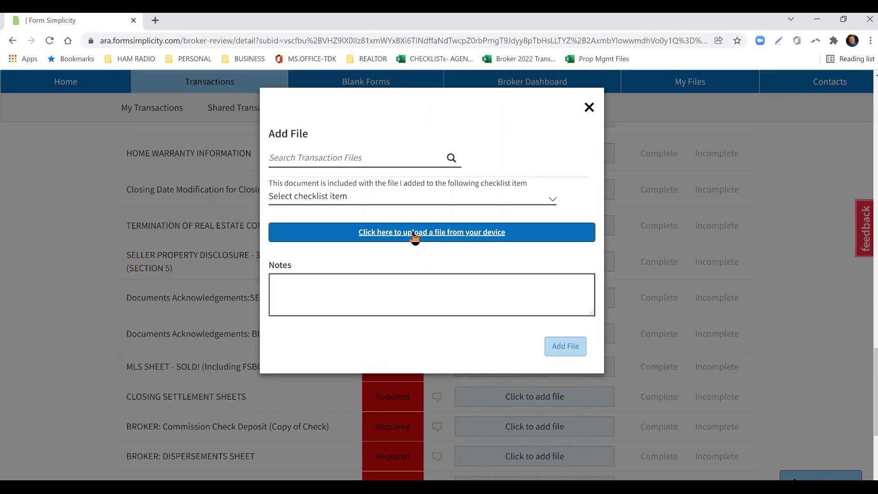
{"action": "left_click", "coordinate": [589, 109]}
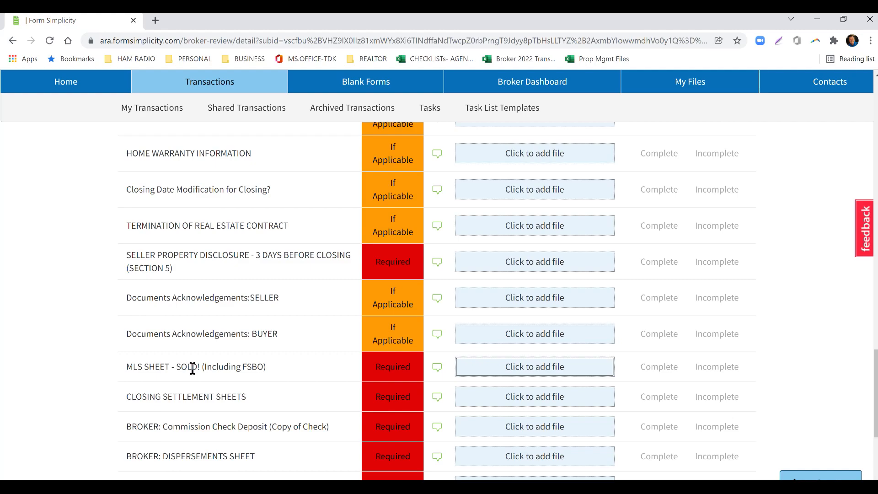
Examine the checklist items again, from the agency agreements and MLS listing sheet through to the broker's final documents.
{"action": "scroll", "coordinate": [192, 369], "scroll_direction": "up", "scroll_amount": 12}
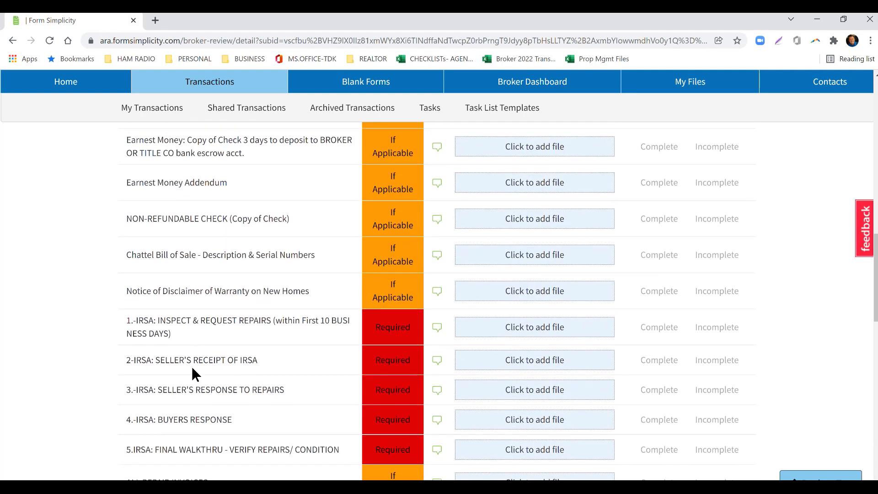
{"action": "scroll", "coordinate": [191, 366], "scroll_direction": "up", "scroll_amount": 11}
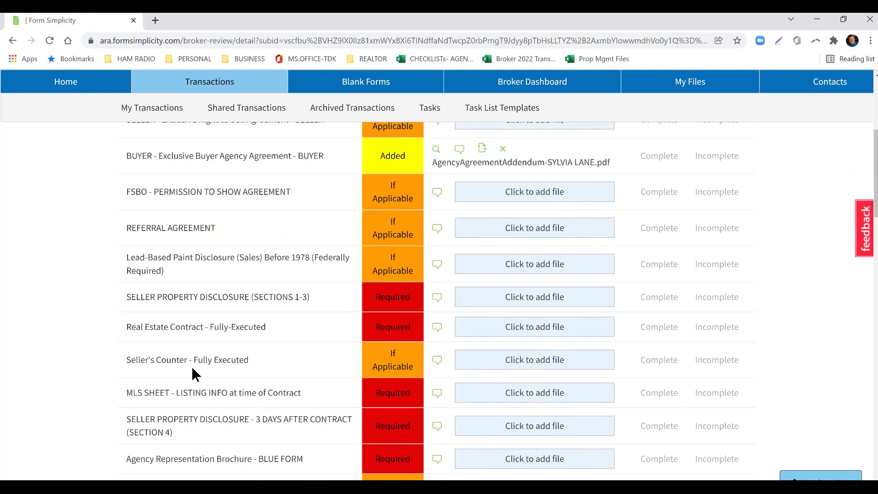
{"action": "scroll", "coordinate": [191, 366], "scroll_direction": "up", "scroll_amount": 5}
{"action": "scroll", "coordinate": [191, 367], "scroll_direction": "down", "scroll_amount": 3}
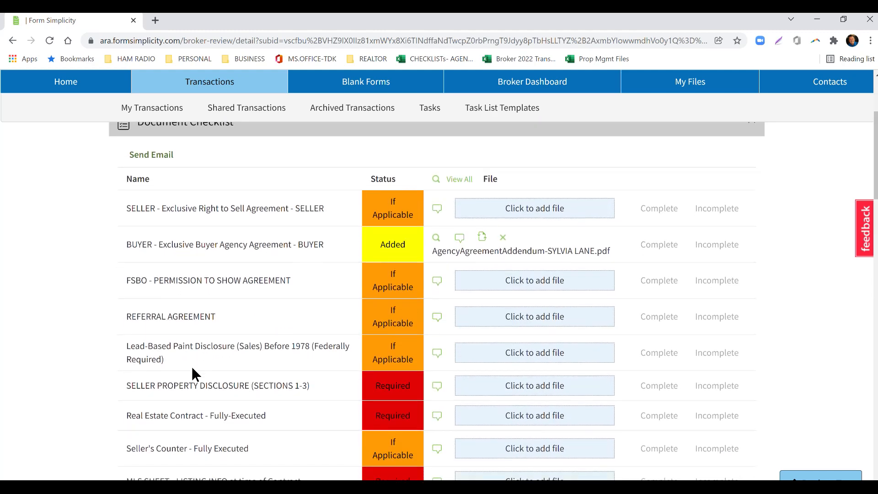
{"action": "scroll", "coordinate": [193, 368], "scroll_direction": "down", "scroll_amount": 2}
{"action": "scroll", "coordinate": [192, 369], "scroll_direction": "down", "scroll_amount": 2}
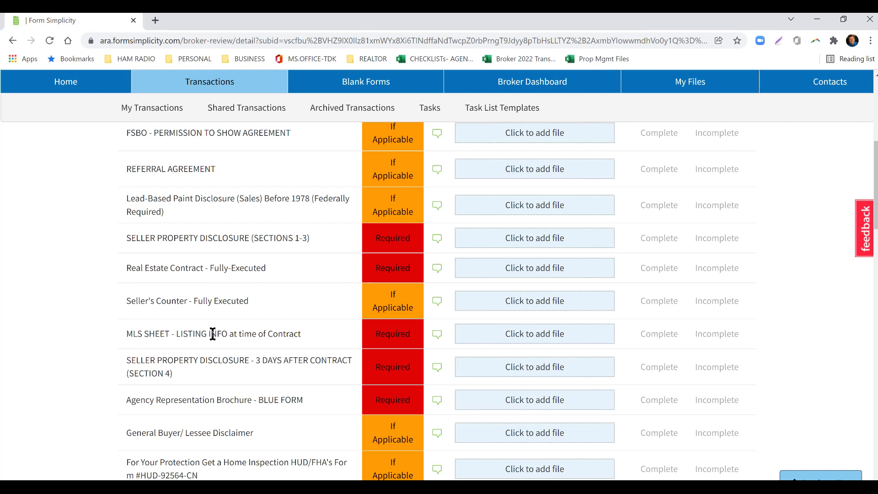
{"action": "scroll", "coordinate": [213, 333], "scroll_direction": "down", "scroll_amount": 2}
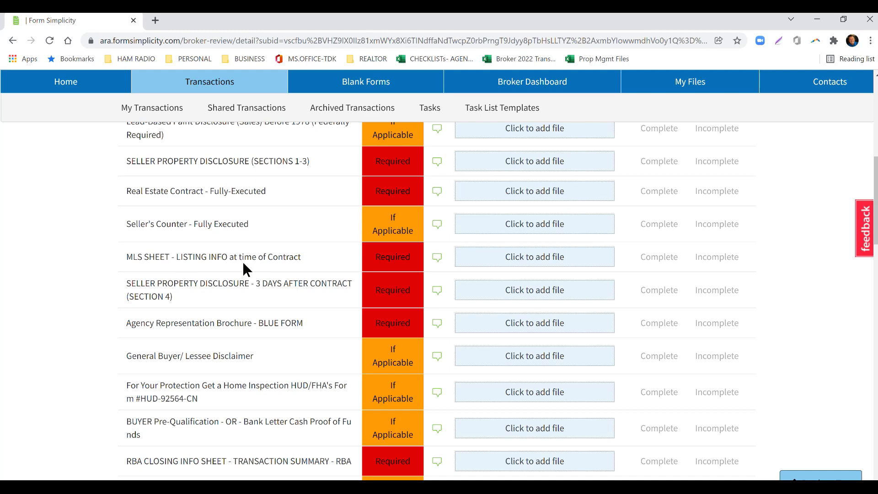
{"action": "scroll", "coordinate": [243, 263], "scroll_direction": "down", "scroll_amount": 10}
{"action": "scroll", "coordinate": [240, 264], "scroll_direction": "down", "scroll_amount": 10}
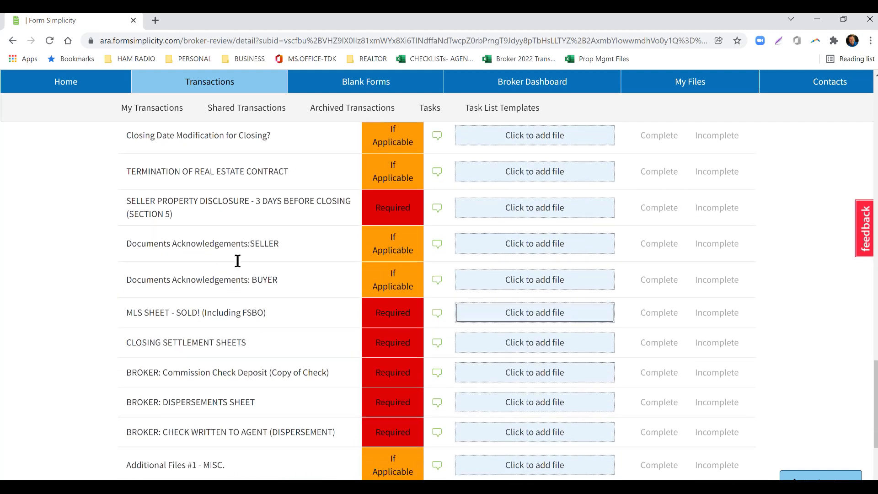
{"action": "scroll", "coordinate": [238, 261], "scroll_direction": "down", "scroll_amount": 4}
{"action": "scroll", "coordinate": [235, 256], "scroll_direction": "up", "scroll_amount": 2}
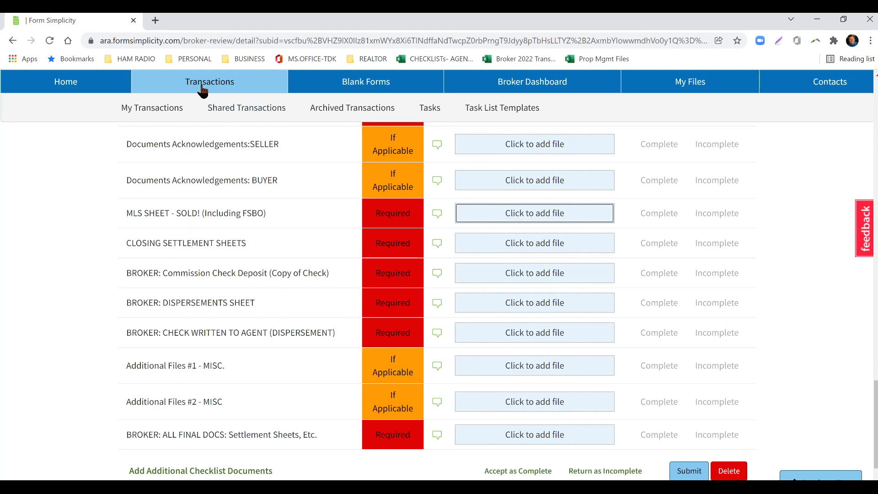
Return from the broker review to the 2022 TRAINING AVENUE transaction and view its Broker Review section.
{"action": "scroll", "coordinate": [293, 311], "scroll_direction": "up", "scroll_amount": 12}
{"action": "scroll", "coordinate": [292, 314], "scroll_direction": "up", "scroll_amount": 18}
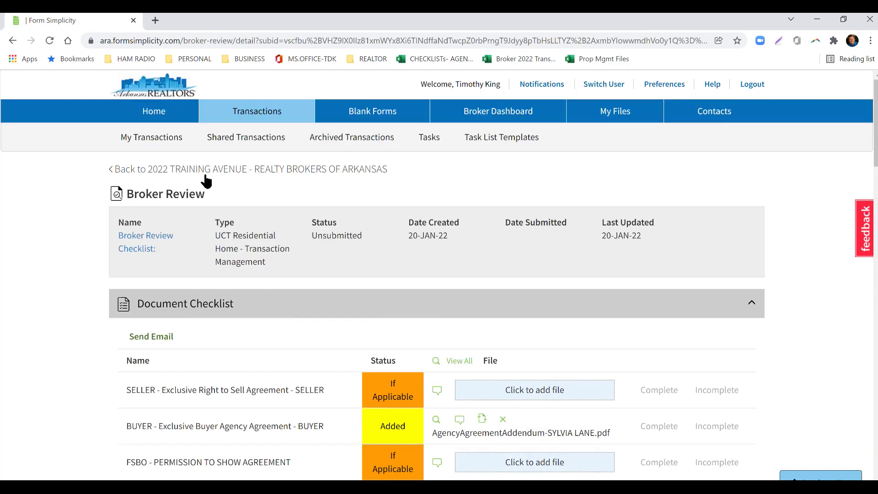
{"action": "left_click", "coordinate": [141, 172]}
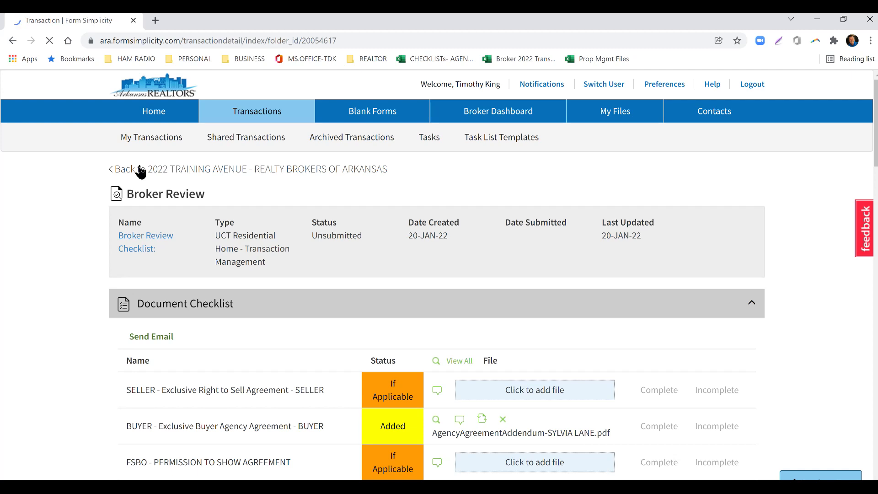
{"action": "scroll", "coordinate": [40, 292], "scroll_direction": "down", "scroll_amount": 5}
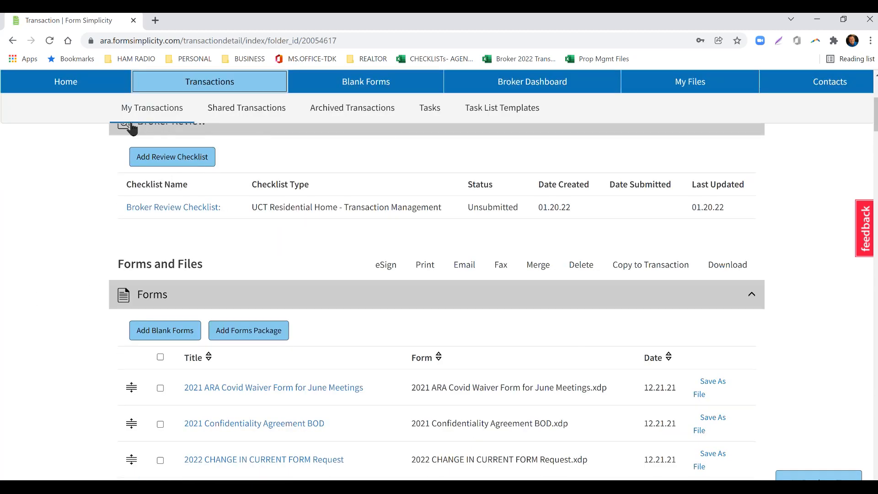
{"action": "scroll", "coordinate": [194, 215], "scroll_direction": "up", "scroll_amount": 1}
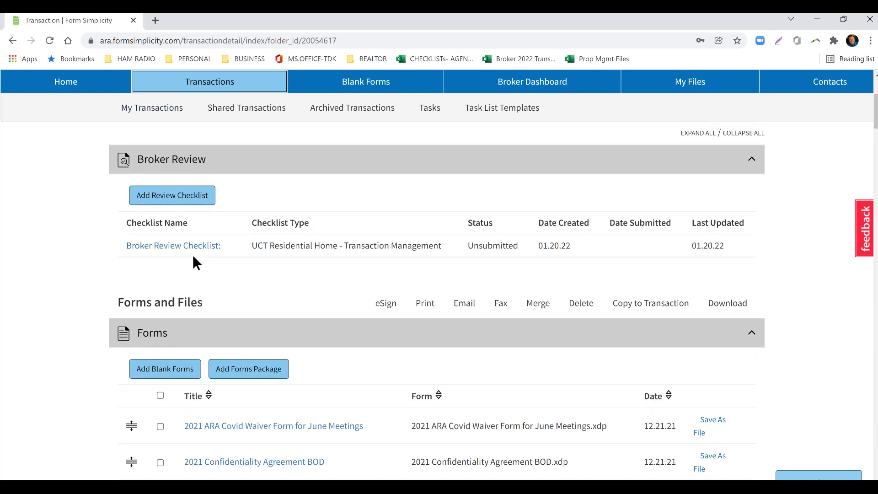
Look through the transaction's Forms list, from the agency addenda to the exclusive right-to-sell agreements.
{"action": "scroll", "coordinate": [68, 253], "scroll_direction": "down", "scroll_amount": 5}
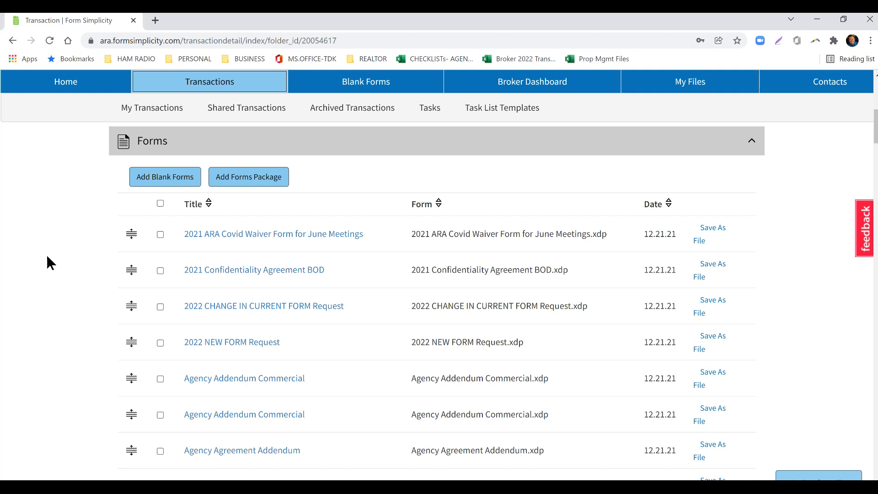
{"action": "scroll", "coordinate": [50, 263], "scroll_direction": "down", "scroll_amount": 8}
{"action": "scroll", "coordinate": [340, 324], "scroll_direction": "down", "scroll_amount": 18}
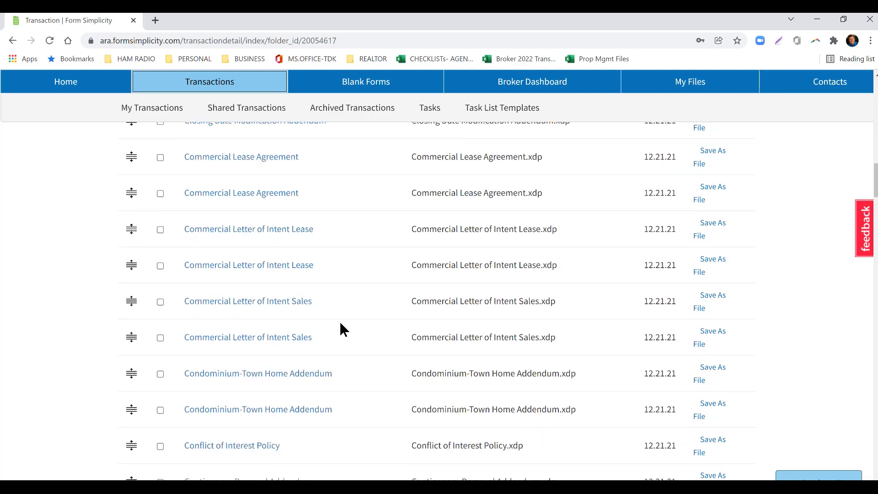
{"action": "scroll", "coordinate": [341, 324], "scroll_direction": "down", "scroll_amount": 10}
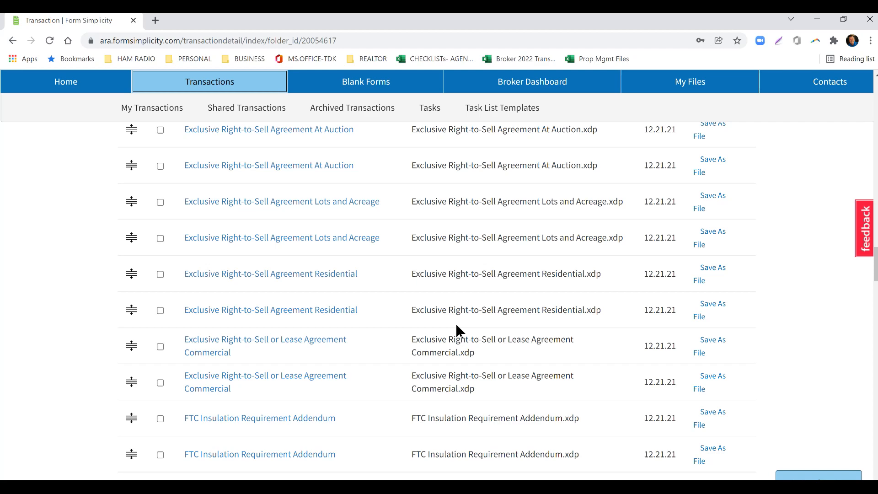
{"action": "scroll", "coordinate": [347, 340], "scroll_direction": "up", "scroll_amount": 3}
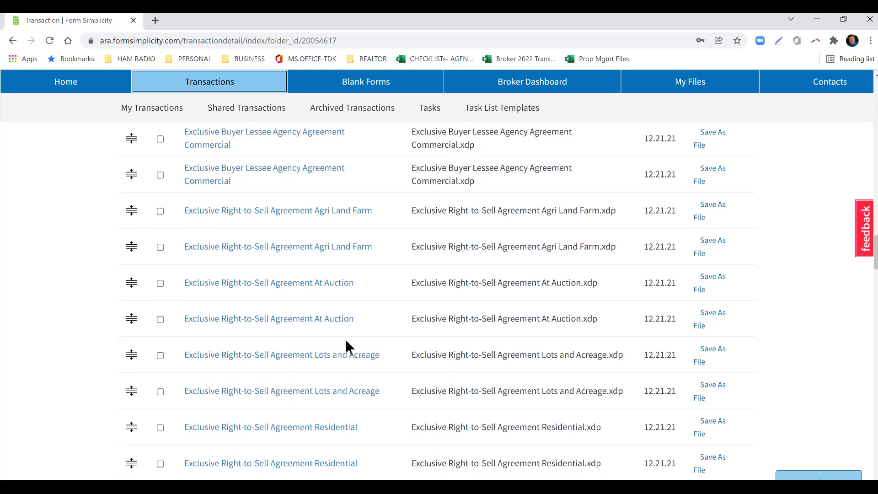
{"action": "scroll", "coordinate": [345, 338], "scroll_direction": "up", "scroll_amount": 12}
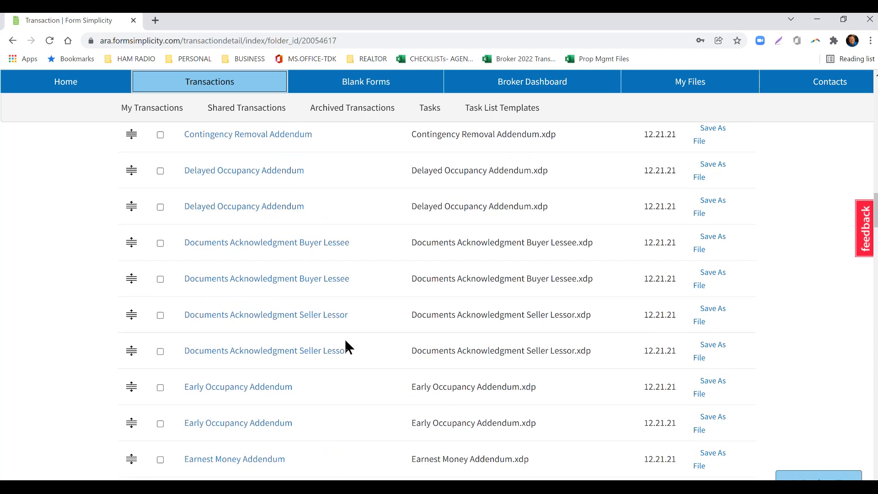
{"action": "scroll", "coordinate": [346, 341], "scroll_direction": "up", "scroll_amount": 4}
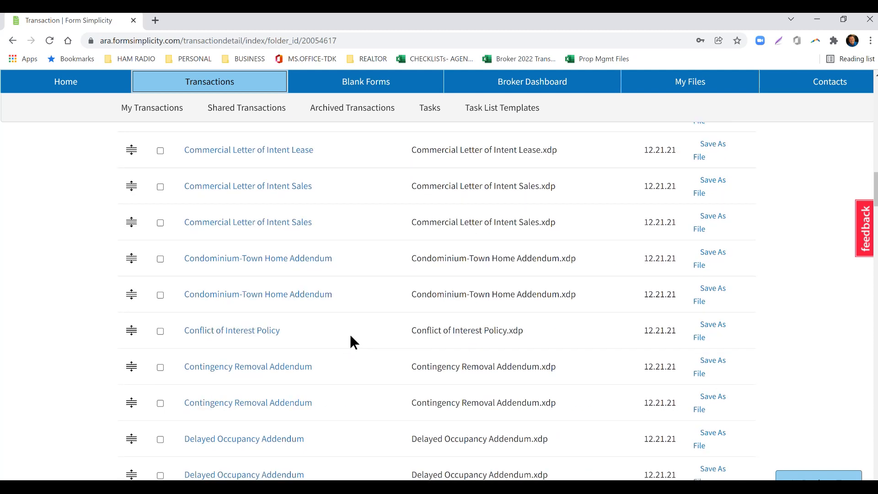
{"action": "key", "text": "alt+Tab"}
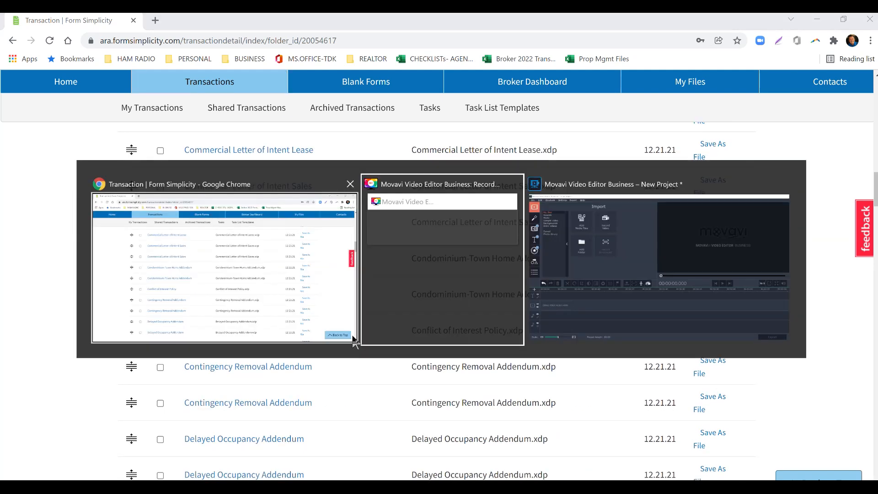